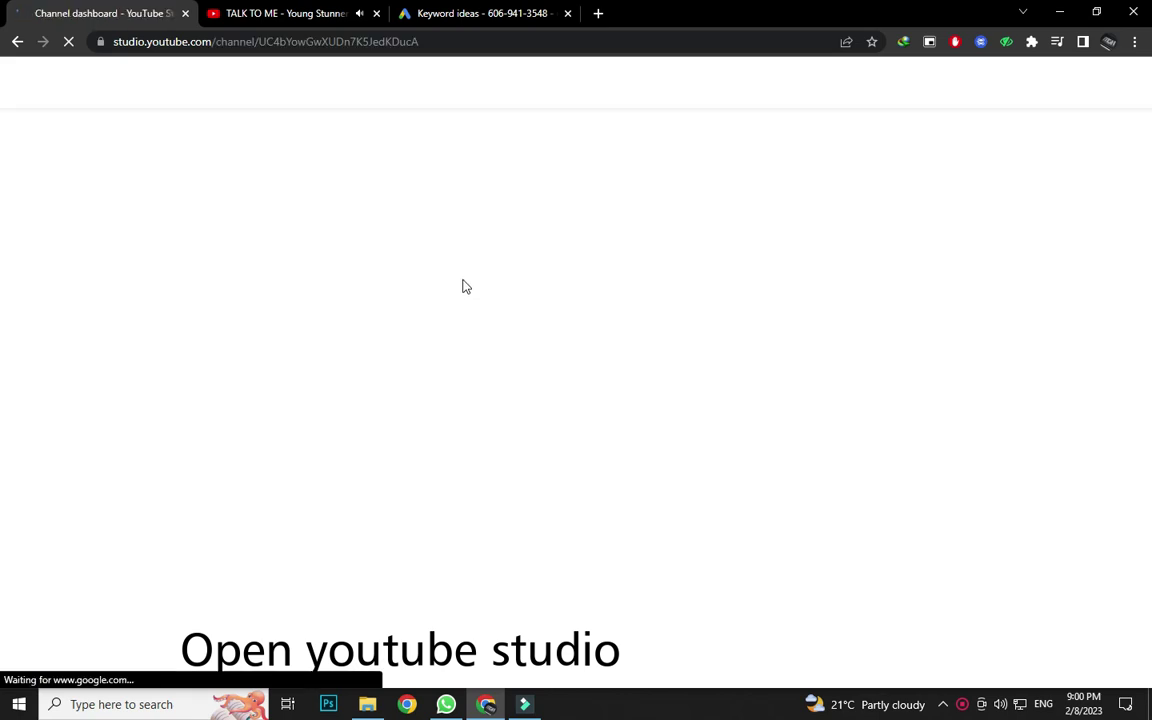
# Open the channel customisation page with its layout settings.
pyautogui.scroll(-2, 62, 386)
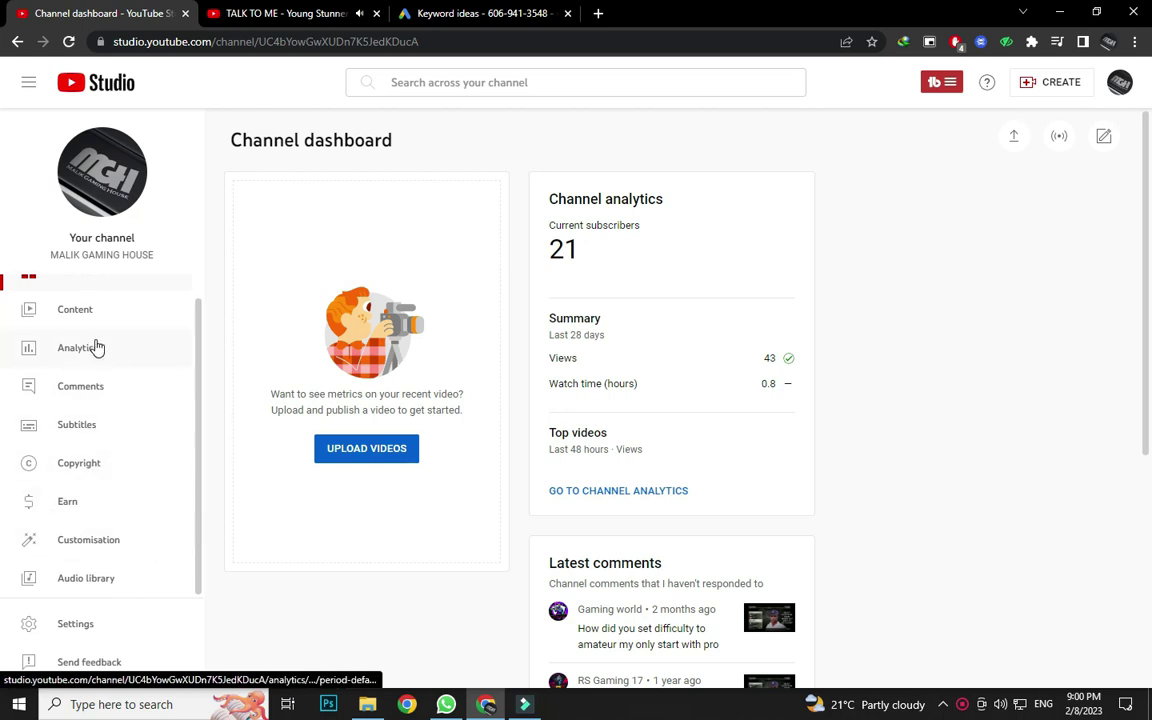
pyautogui.scroll(1, 96, 380)
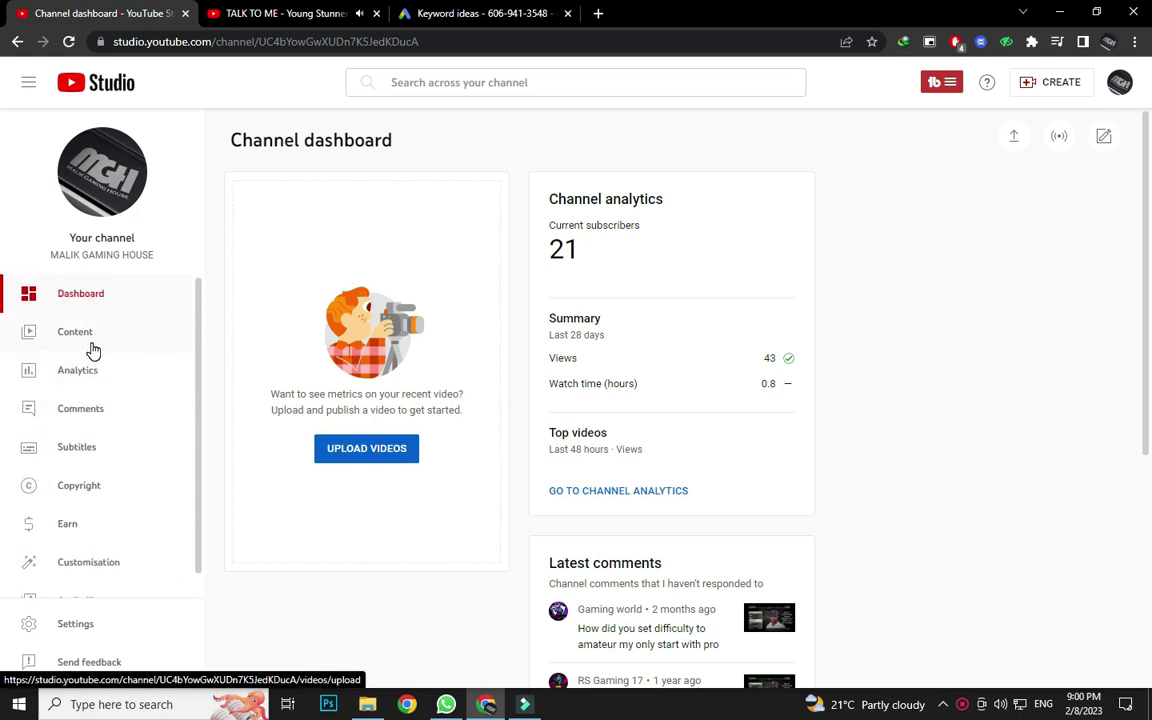
pyautogui.click(90, 338)
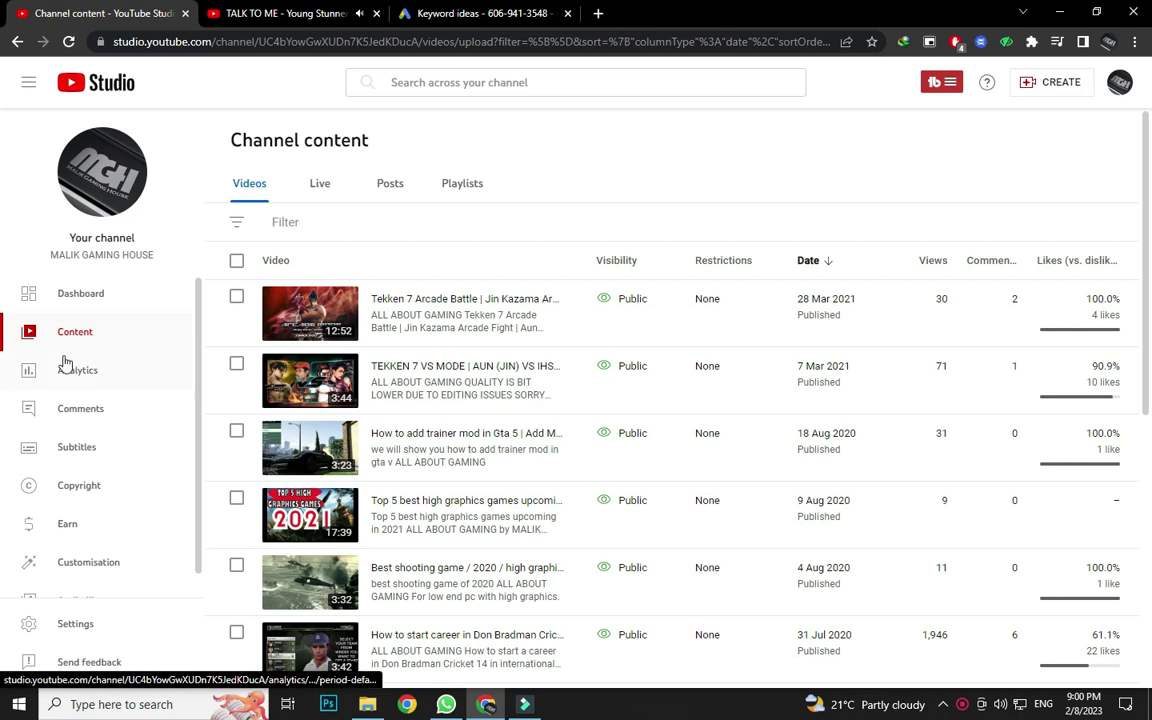
pyautogui.click(75, 523)
pyautogui.click(79, 562)
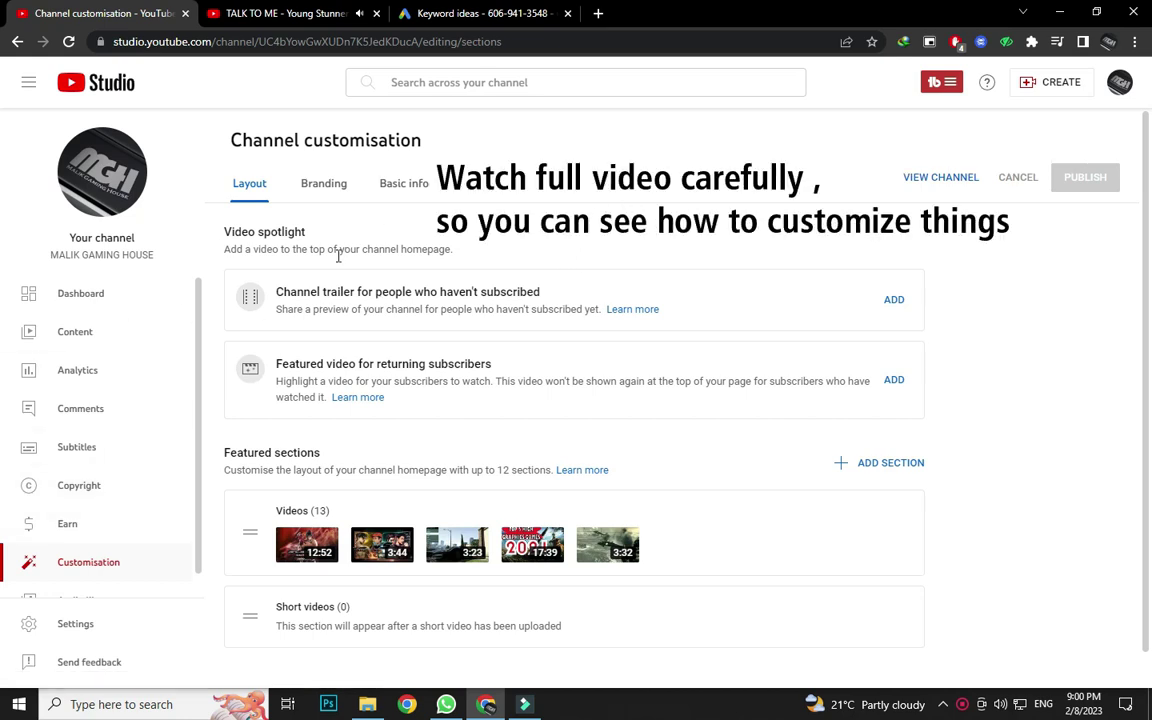
# Set the TEKKEN 7 VS MODE video as the channel trailer and the Don Bradman Cricket 14 career video as the featured video for returning subscribers.
pyautogui.moveTo(540, 292); pyautogui.dragTo(262, 294)
pyautogui.click(586, 296)
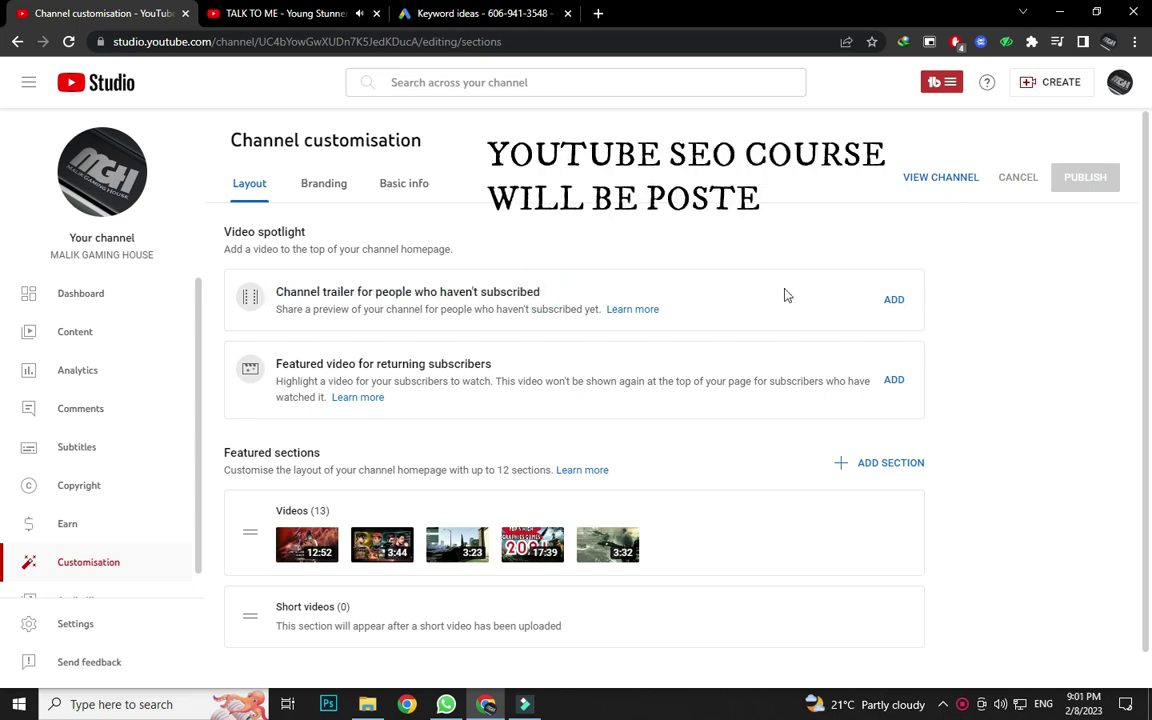
pyautogui.click(889, 299)
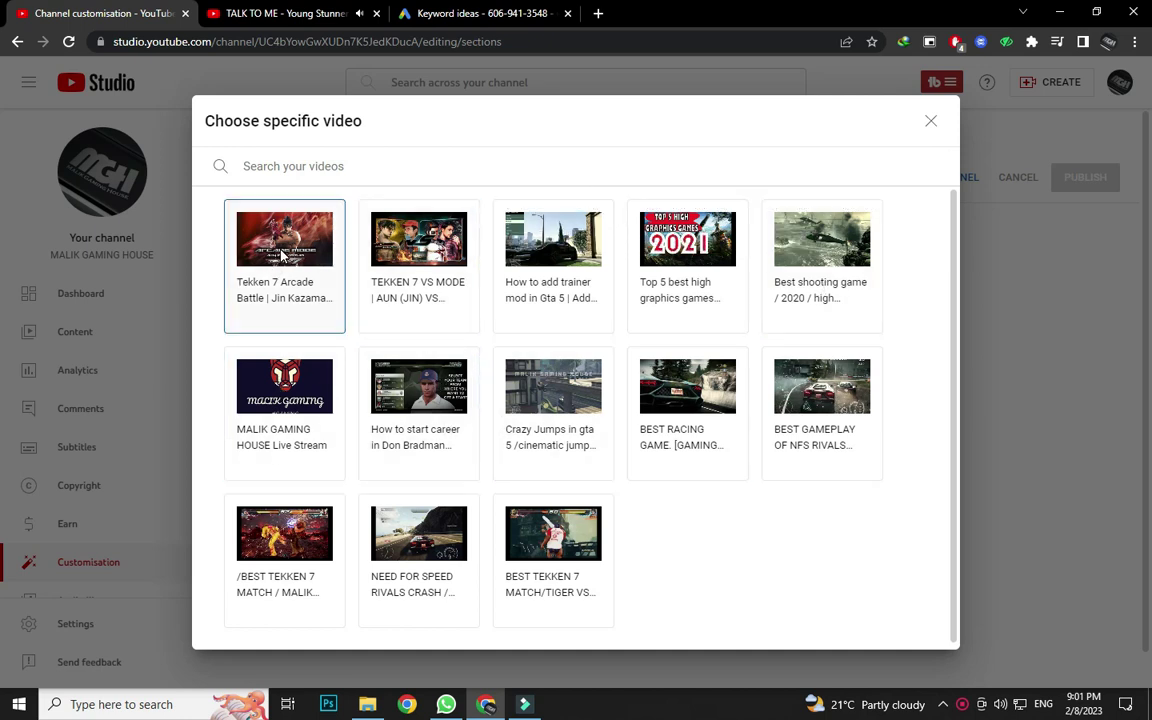
pyautogui.click(419, 252)
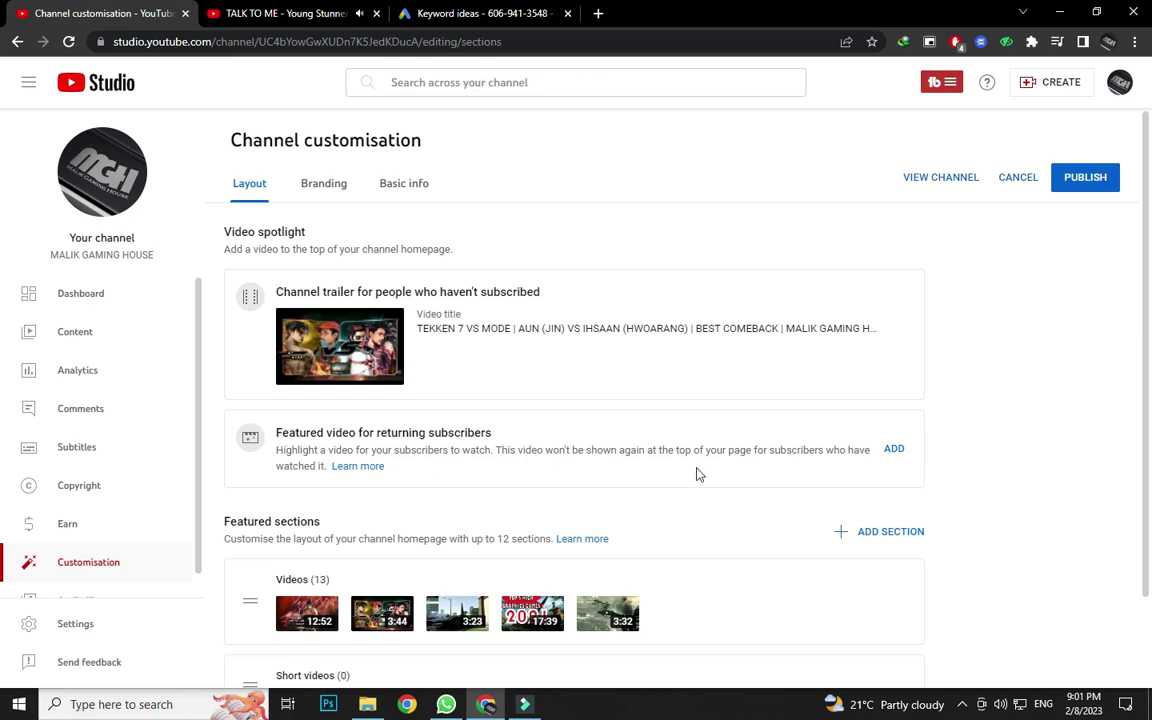
pyautogui.click(896, 448)
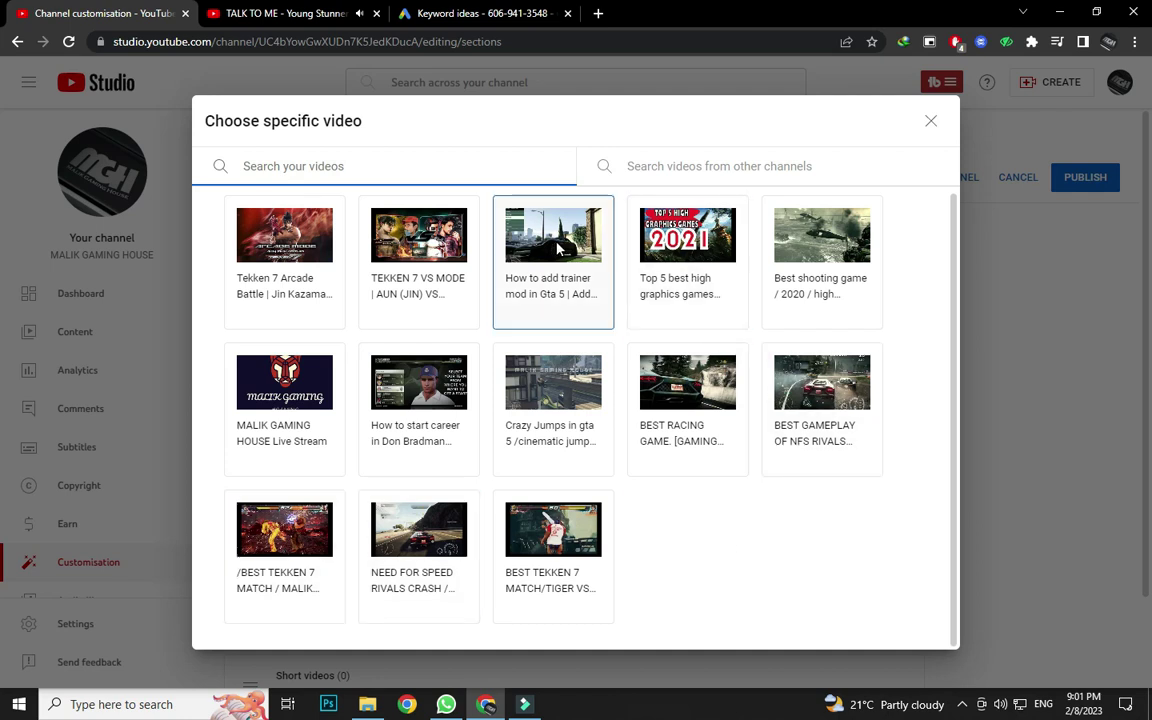
pyautogui.click(400, 385)
# Add a Popular videos section to the channel homepage's featured sections and publish the layout changes.
pyautogui.scroll(-2, 673, 428)
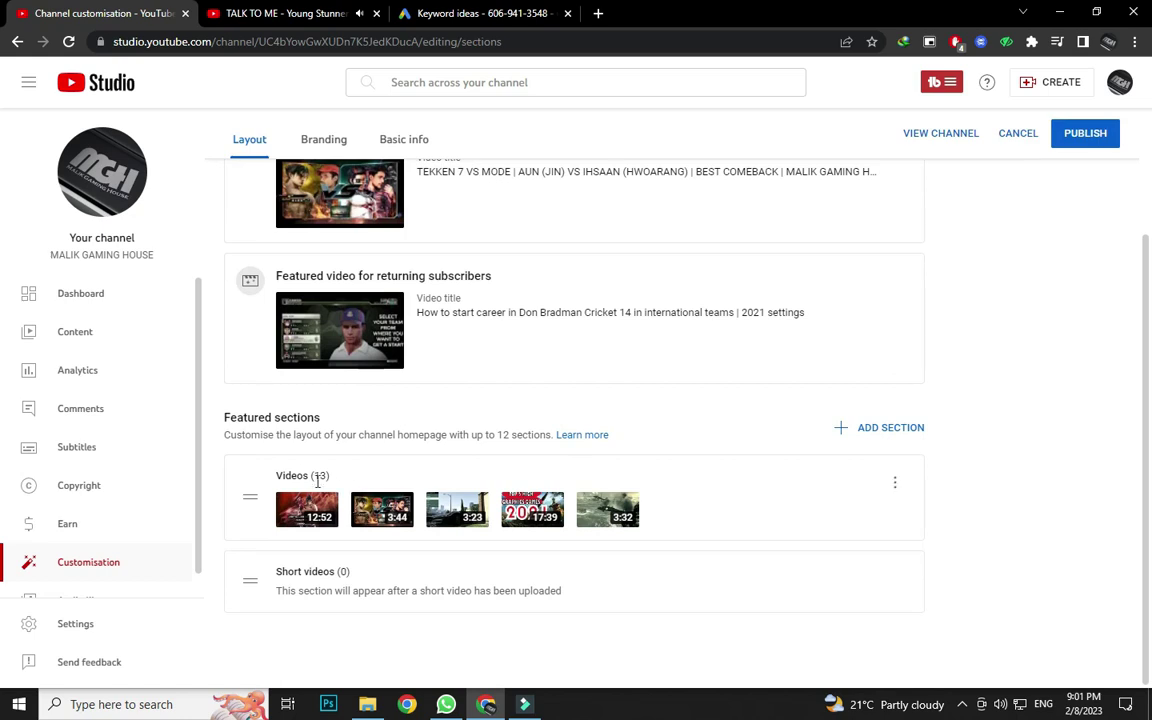
pyautogui.click(905, 428)
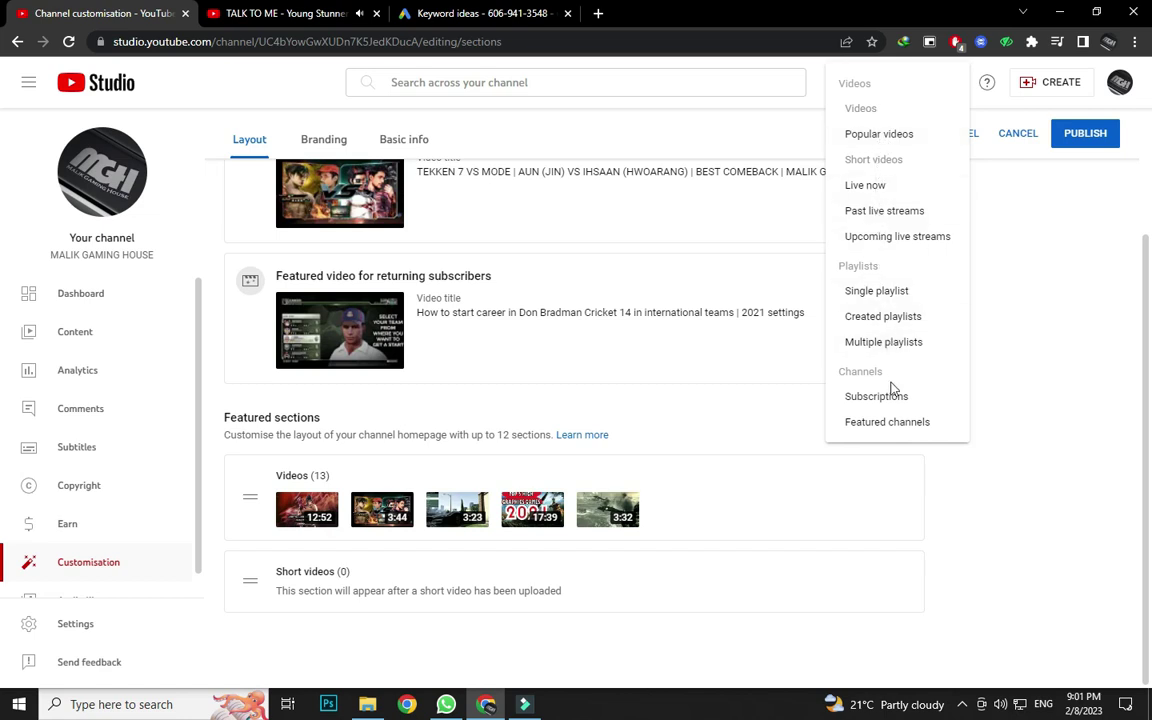
pyautogui.click(879, 134)
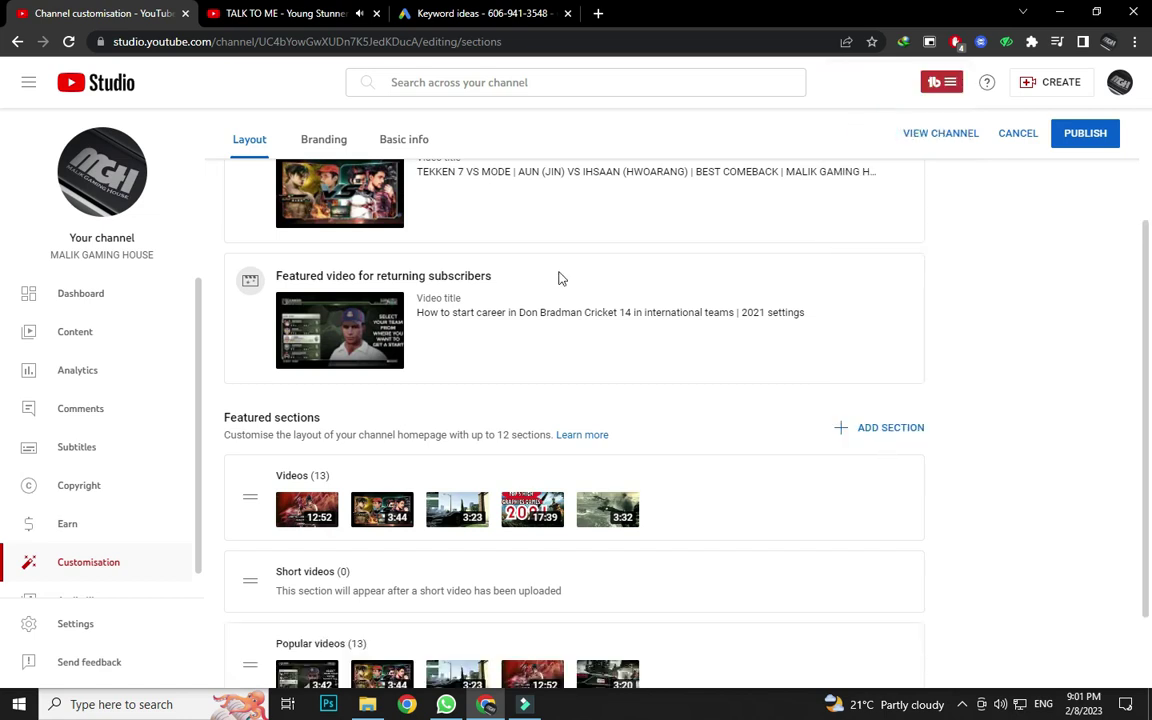
pyautogui.scroll(-2, 290, 455)
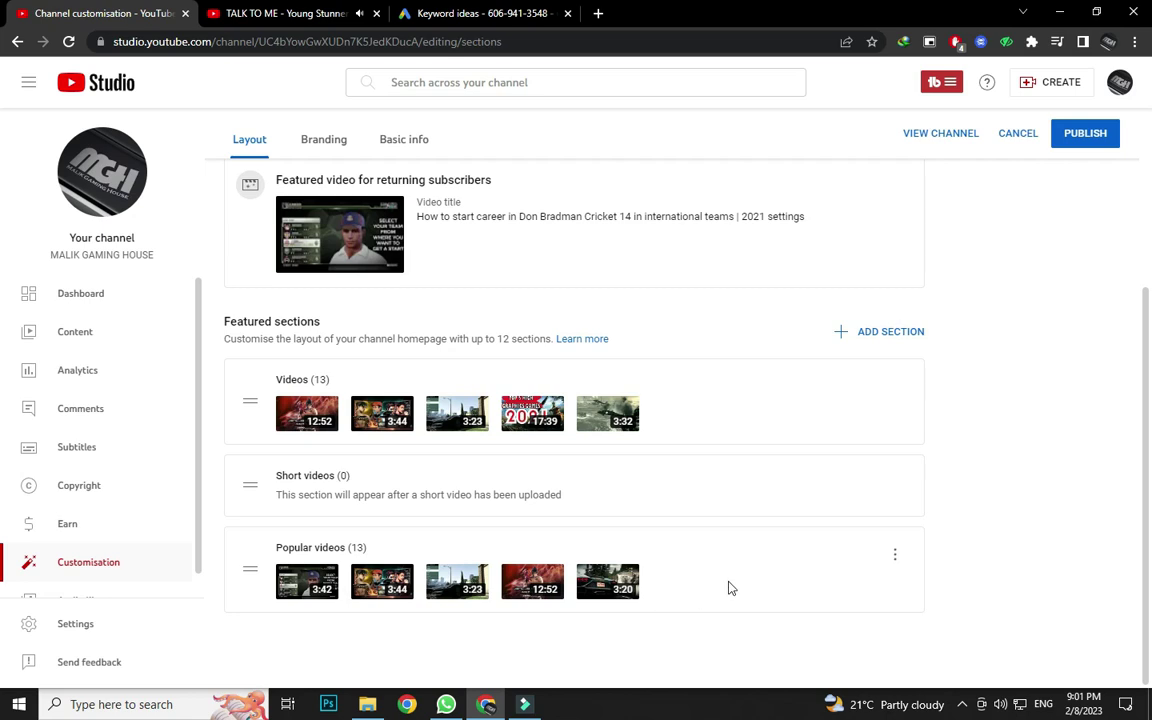
pyautogui.scroll(3, 933, 440)
pyautogui.click(1085, 177)
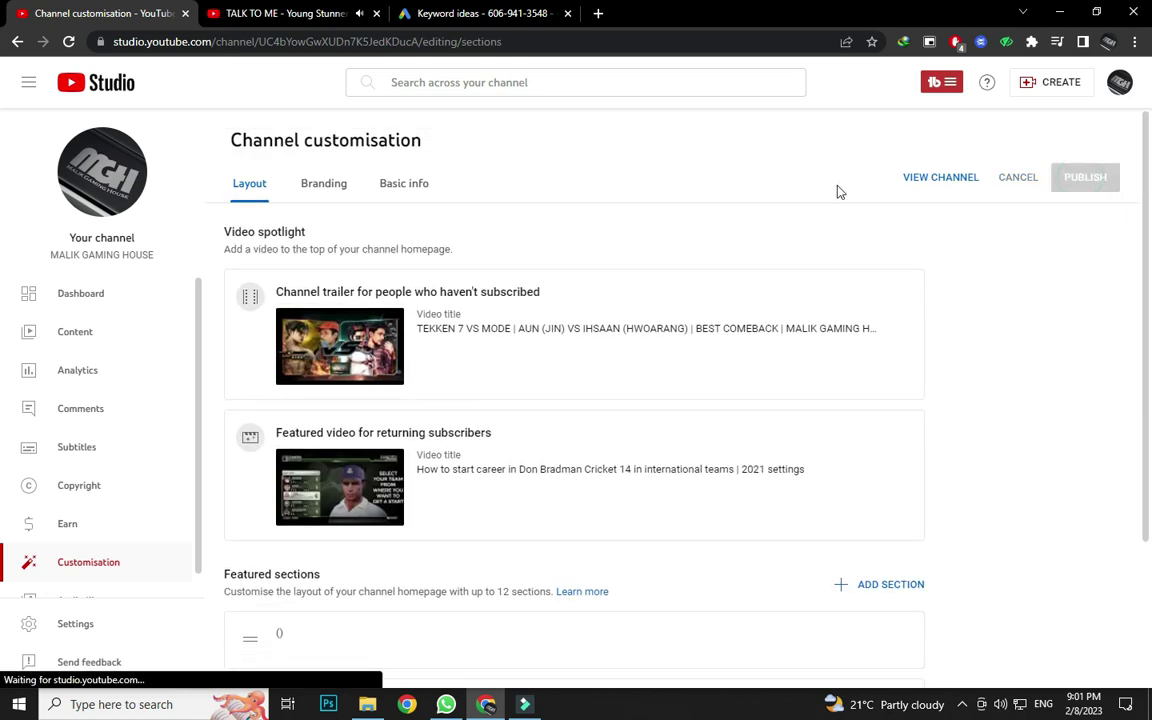
# Open the channel's branding settings and review the profile picture guidance.
pyautogui.click(335, 193)
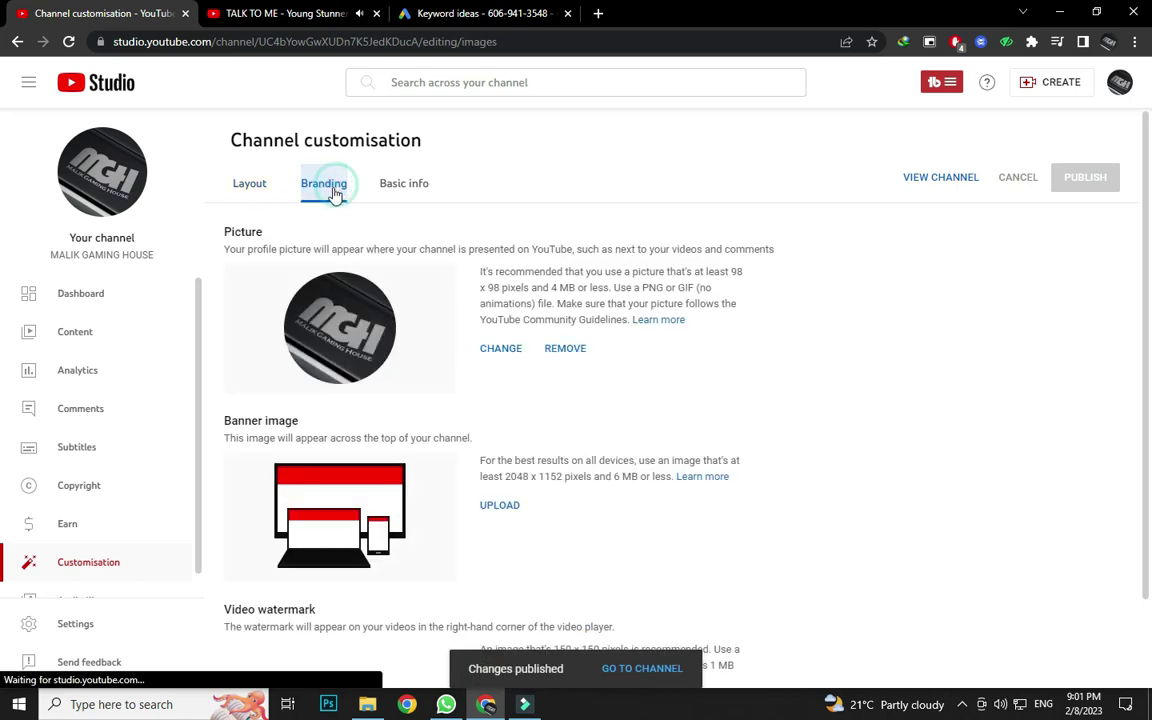
pyautogui.moveTo(228, 243); pyautogui.dragTo(322, 263)
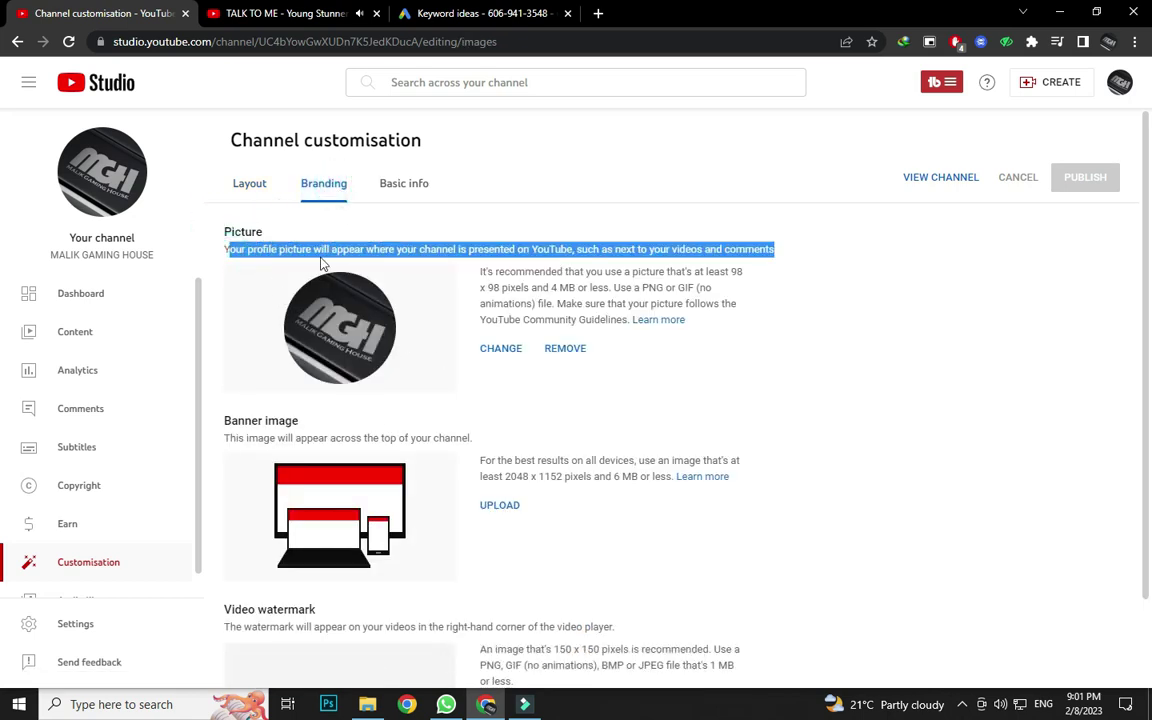
pyautogui.click(230, 252)
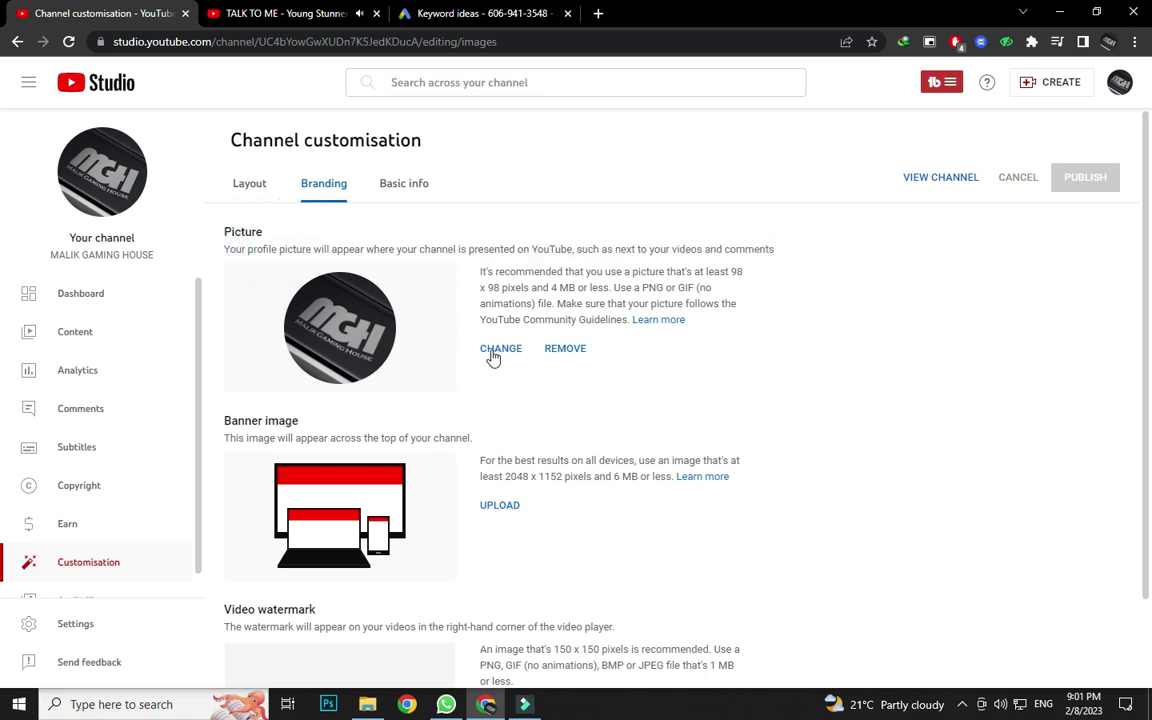
pyautogui.scroll(-2, 375, 425)
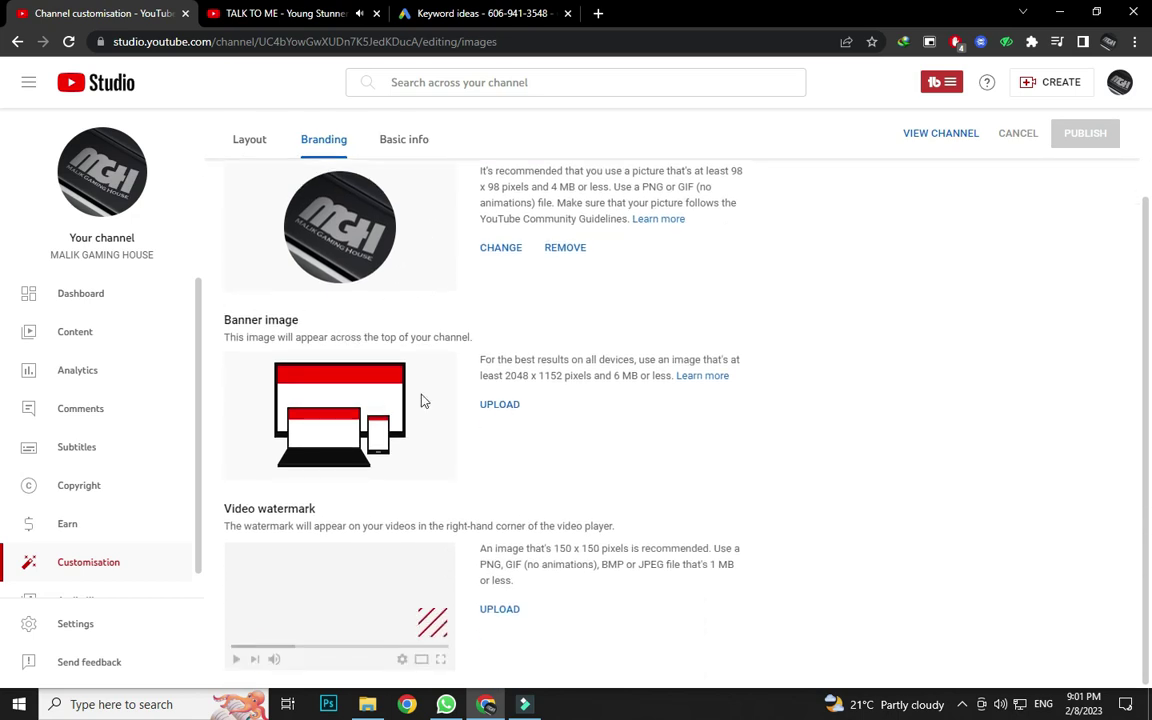
pyautogui.moveTo(229, 320); pyautogui.dragTo(236, 320)
pyautogui.click(505, 406)
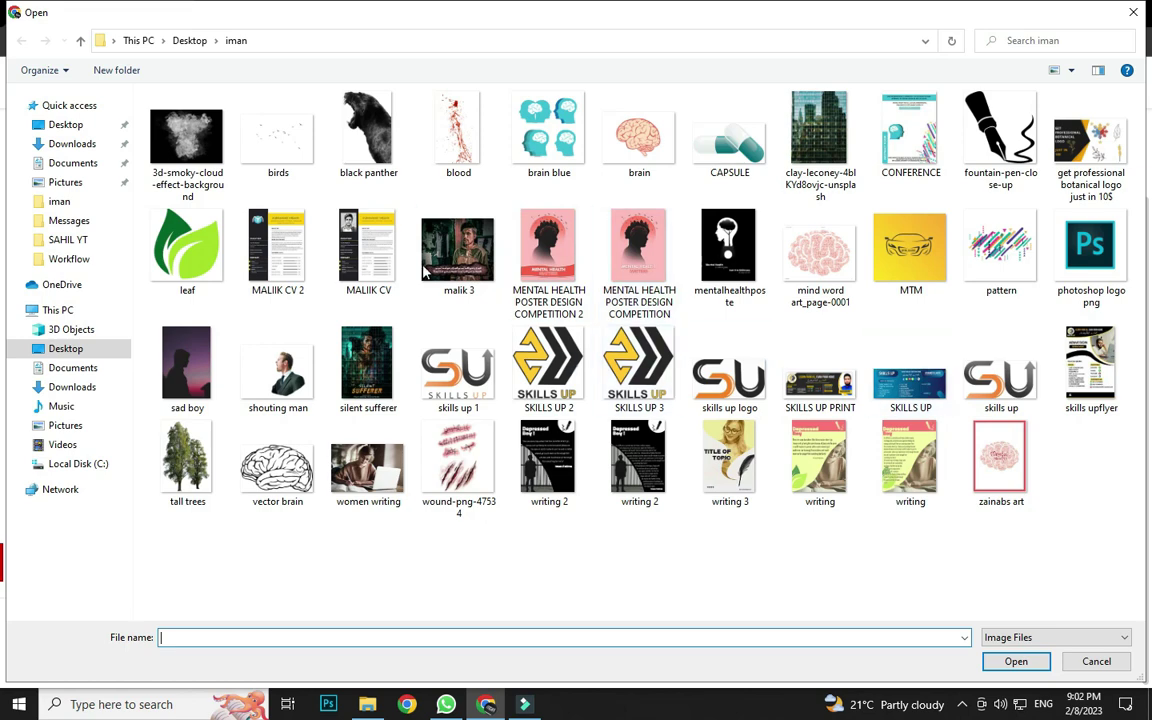
pyautogui.click(1095, 665)
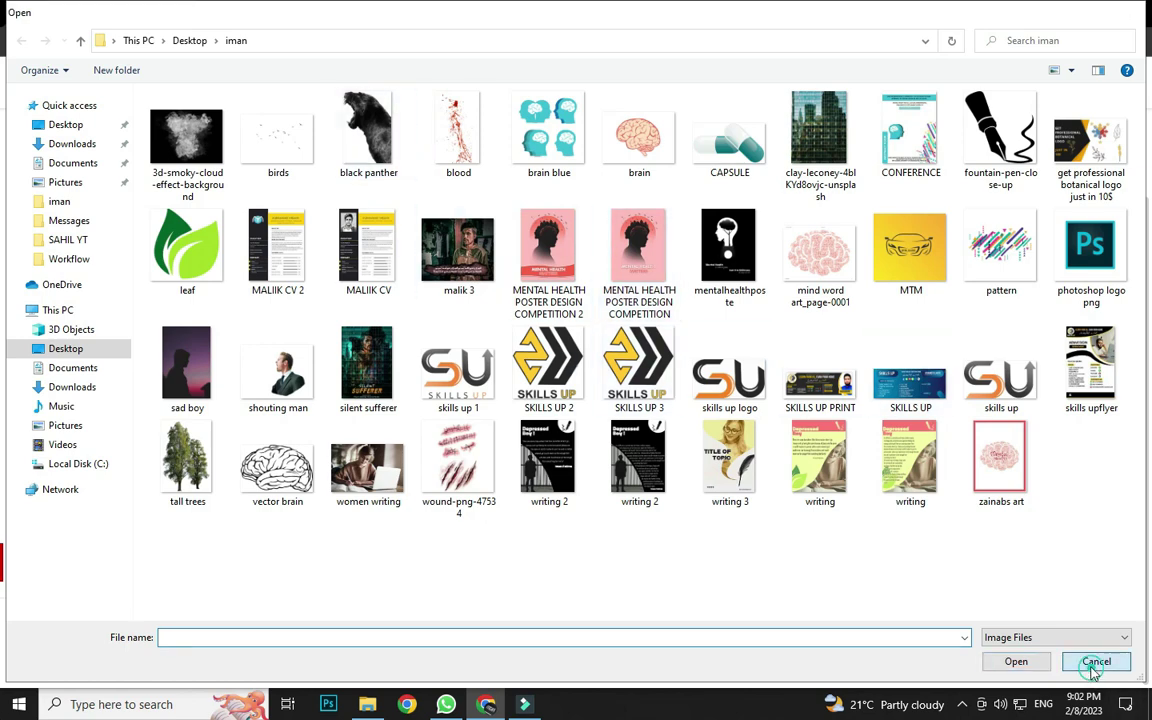
# Add the "black panther" image as the channel's video watermark and publish the branding changes.
pyautogui.click(495, 610)
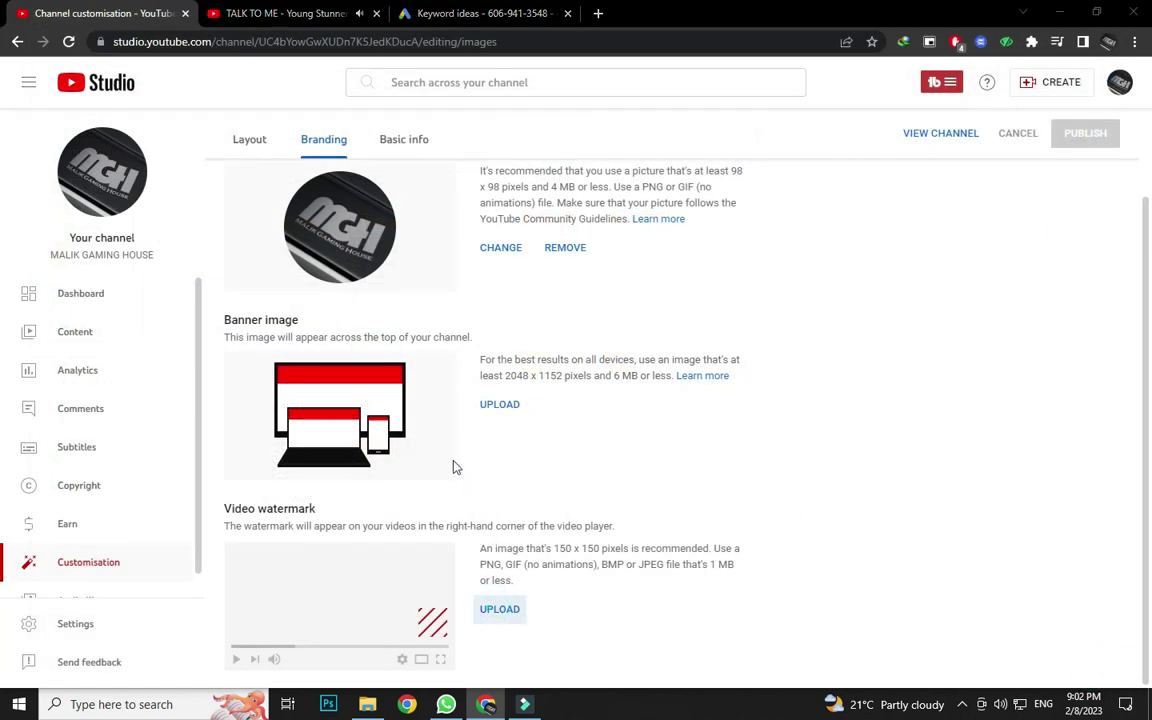
pyautogui.doubleClick(365, 150)
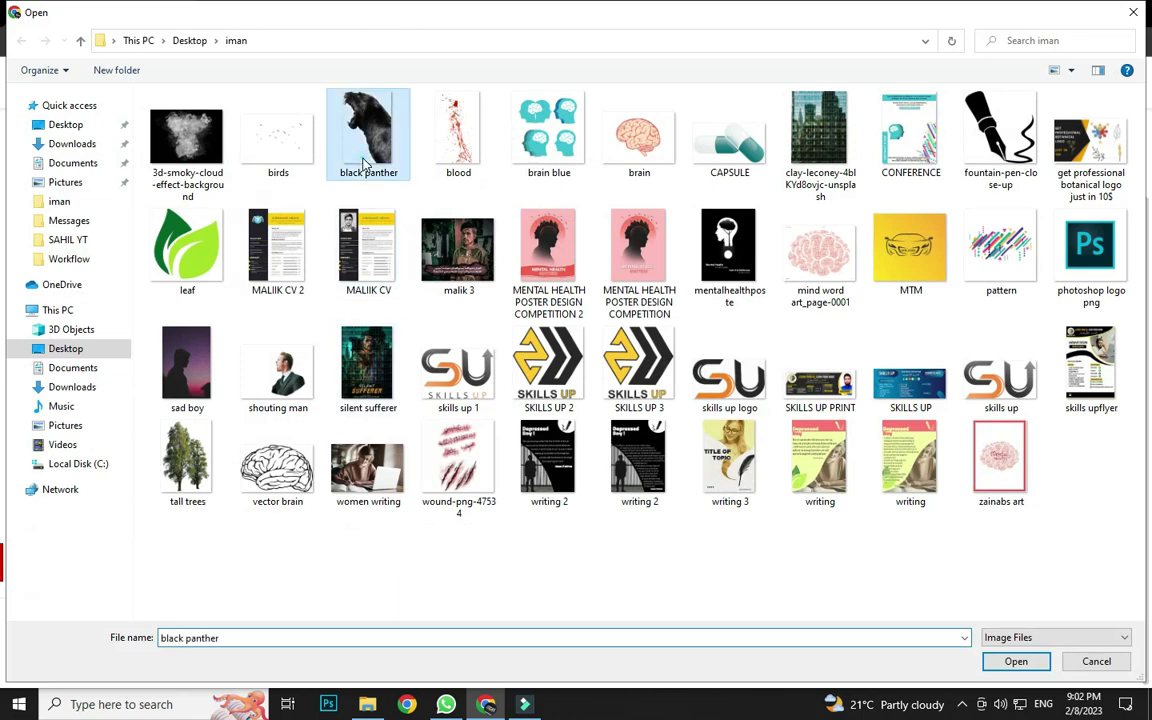
pyautogui.moveTo(785, 500); pyautogui.dragTo(596, 265)
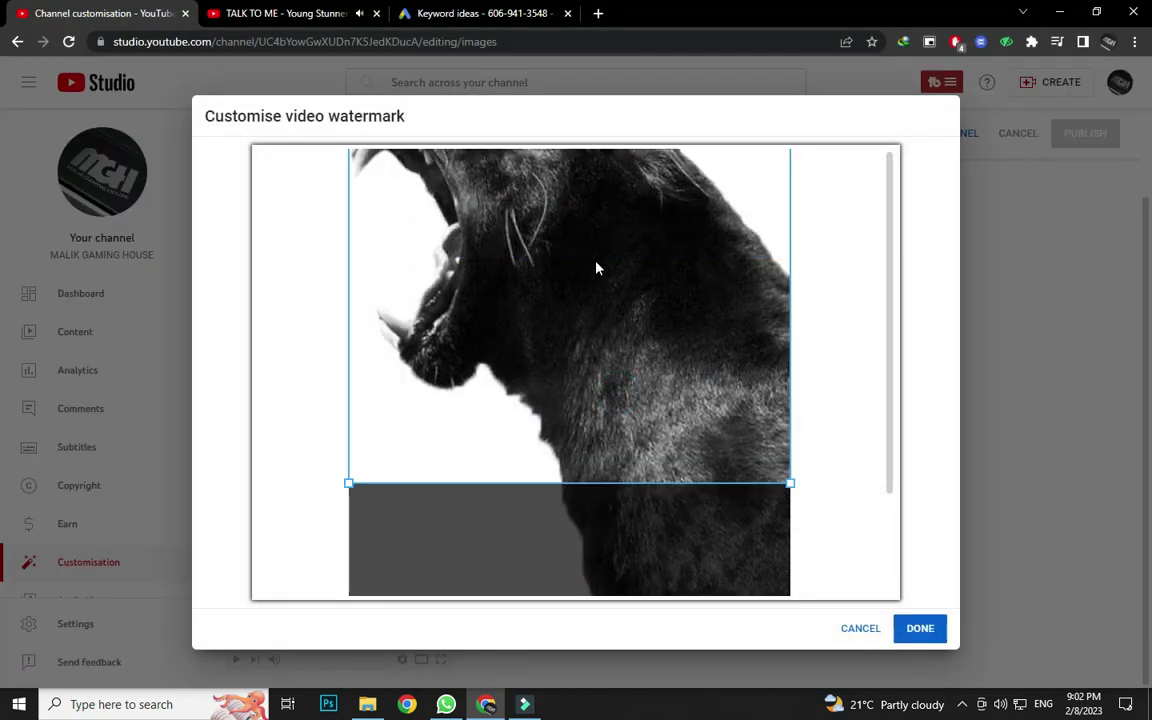
pyautogui.moveTo(893, 312); pyautogui.dragTo(894, 235)
pyautogui.click(906, 627)
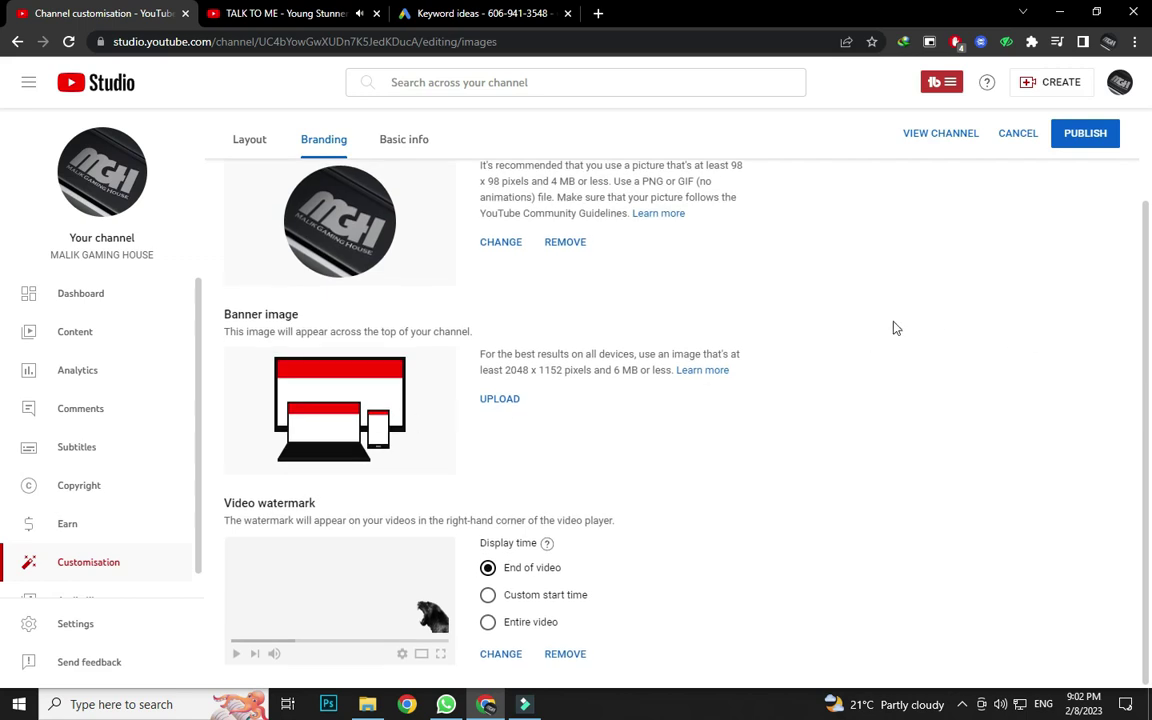
pyautogui.click(1088, 134)
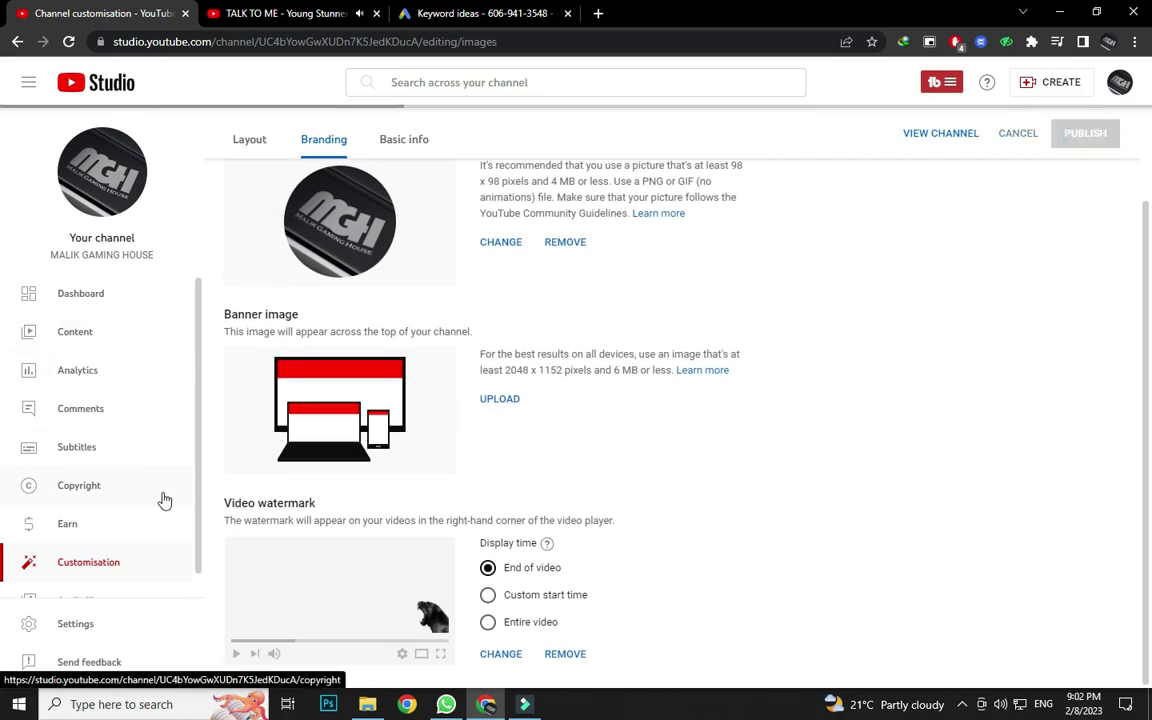
# Open the studio settings at the channel's basic info.
pyautogui.scroll(-1, 130, 505)
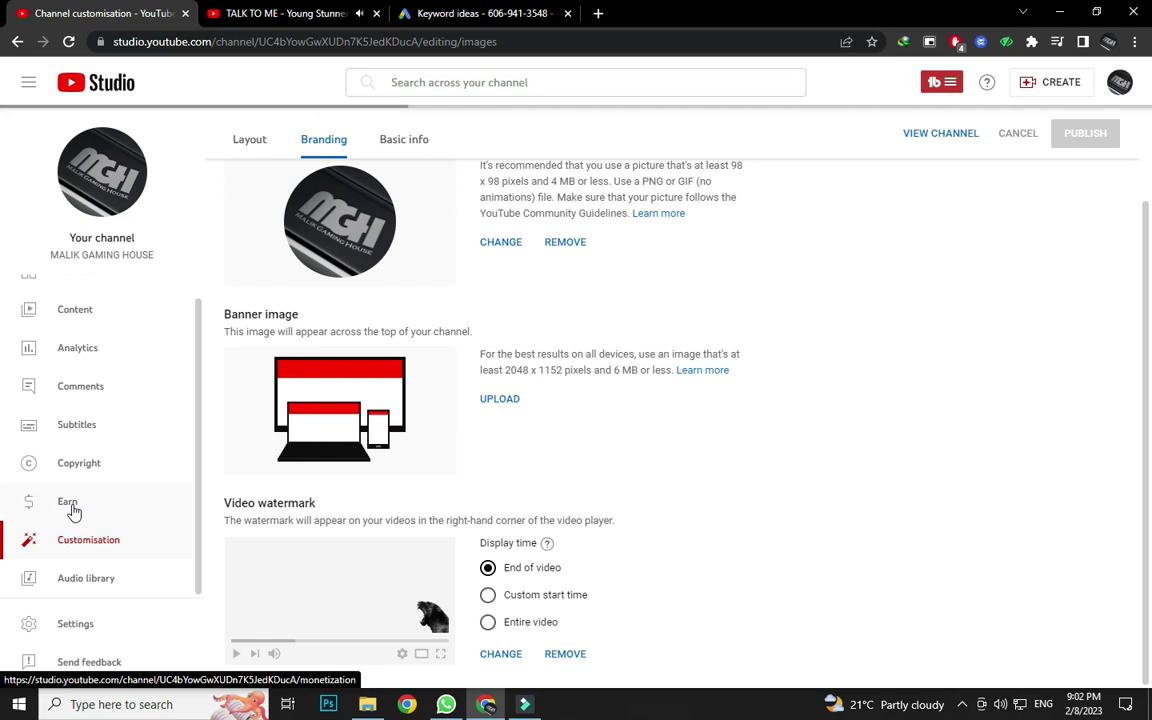
pyautogui.click(105, 626)
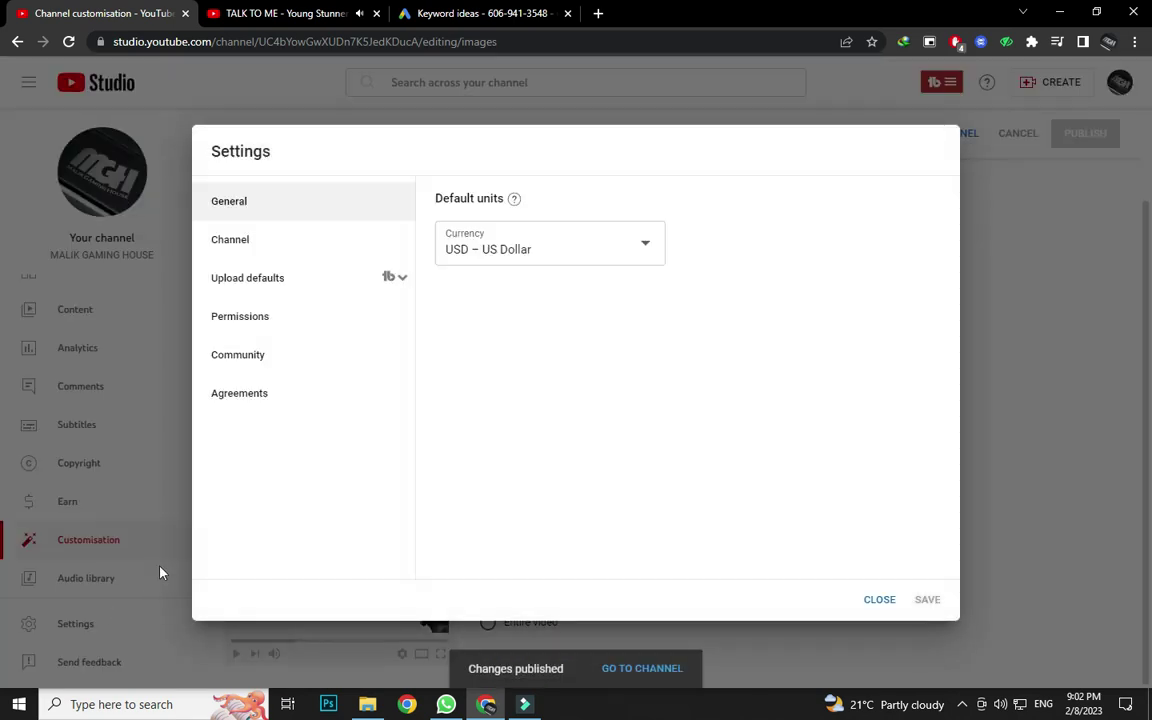
pyautogui.click(292, 248)
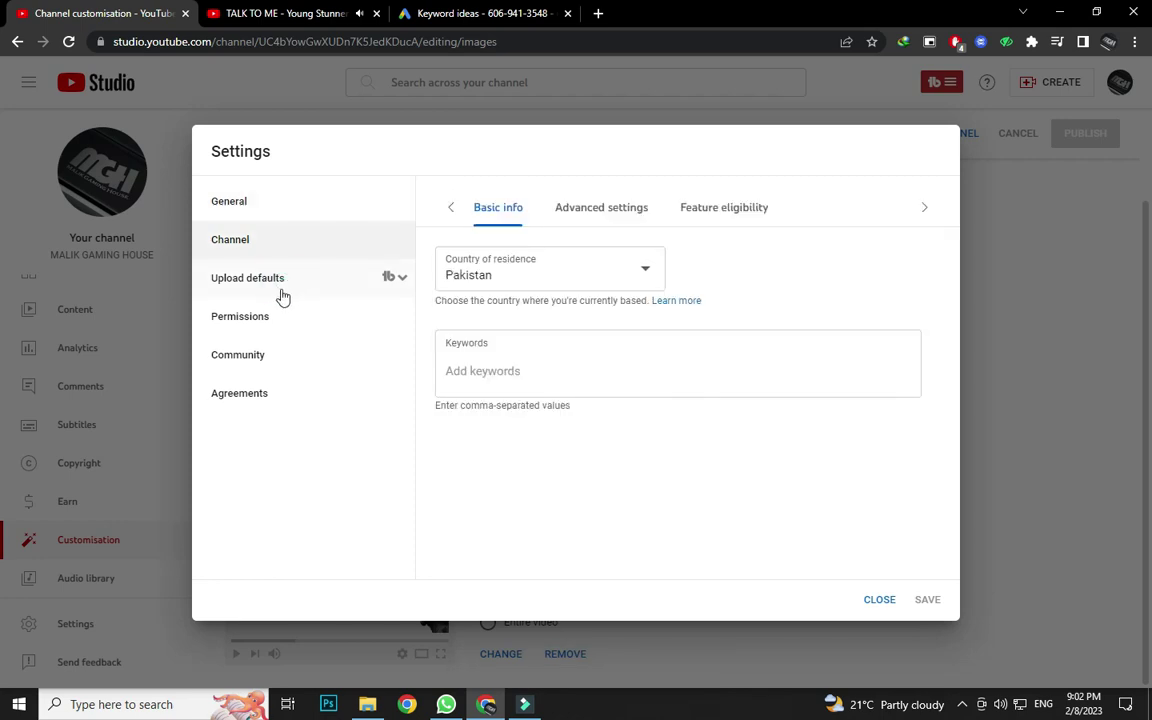
# Look through the upload defaults, permissions, community and agreements settings, and return to the channel's basic info.
pyautogui.click(250, 282)
pyautogui.click(275, 316)
pyautogui.click(275, 358)
pyautogui.click(275, 393)
pyautogui.click(272, 250)
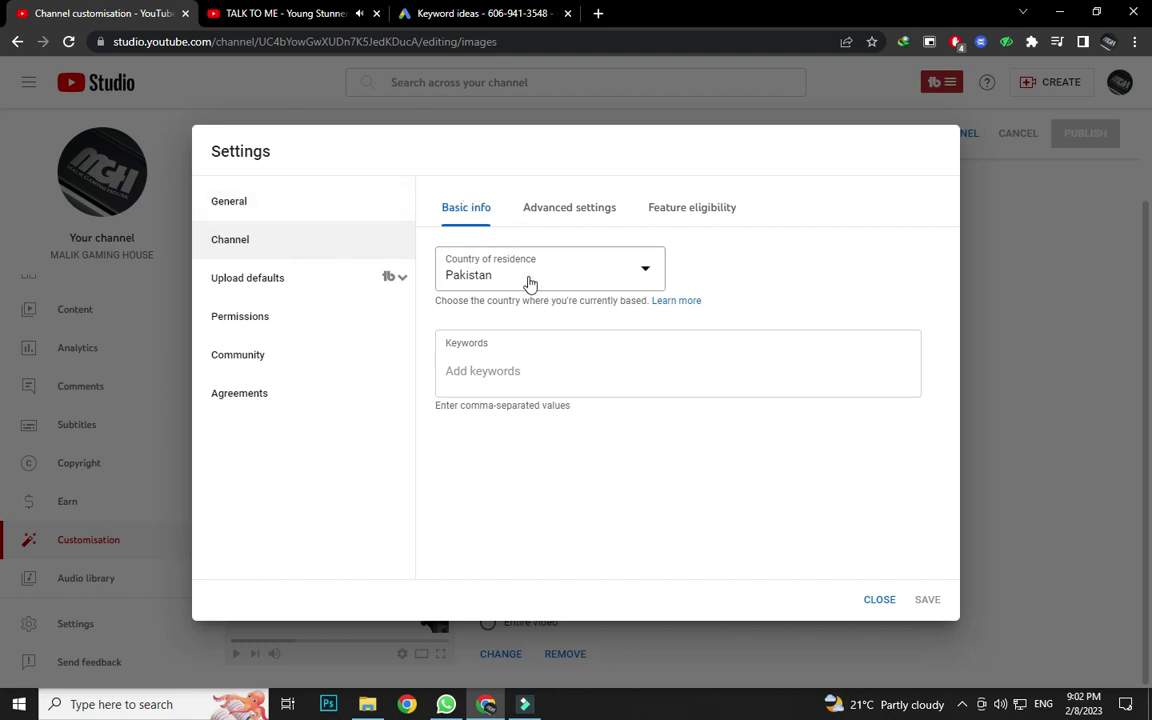
# Add the channel keywords "Gaming channel", "MGH", "MALIK GAMING HOUSE" and "professional gaming".
pyautogui.click(537, 369)
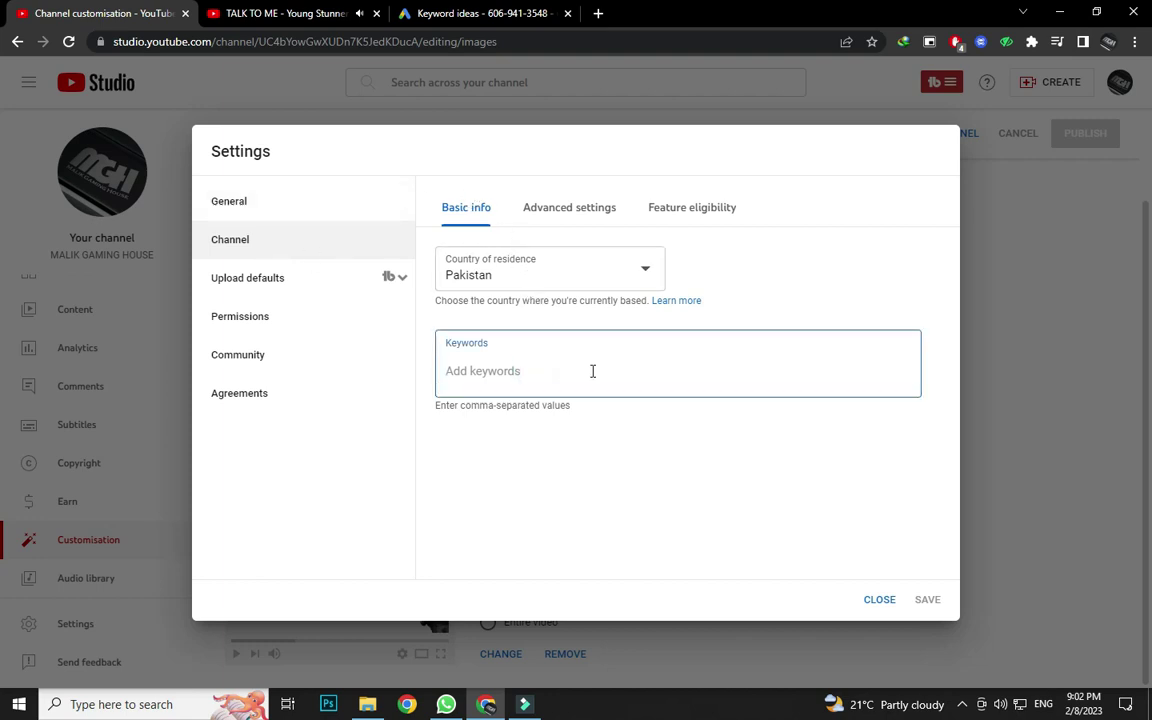
pyautogui.write('Gaming channel ,')
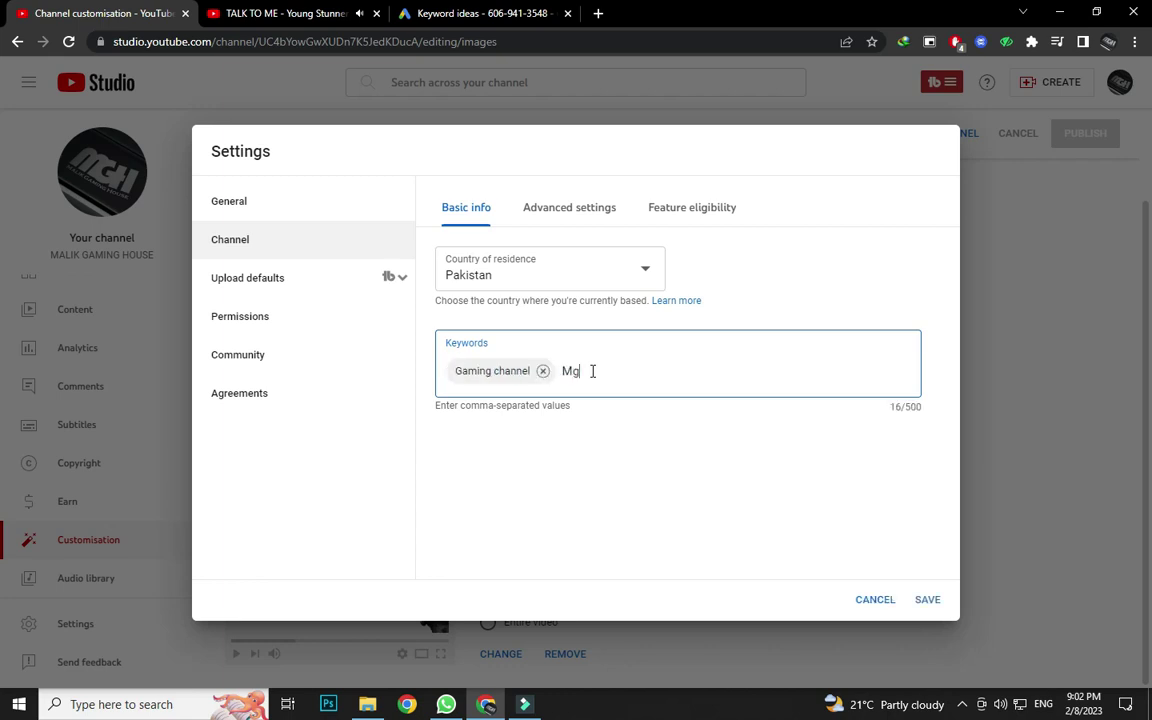
pyautogui.write('MGH,MALIK GAMING HOUSE,')
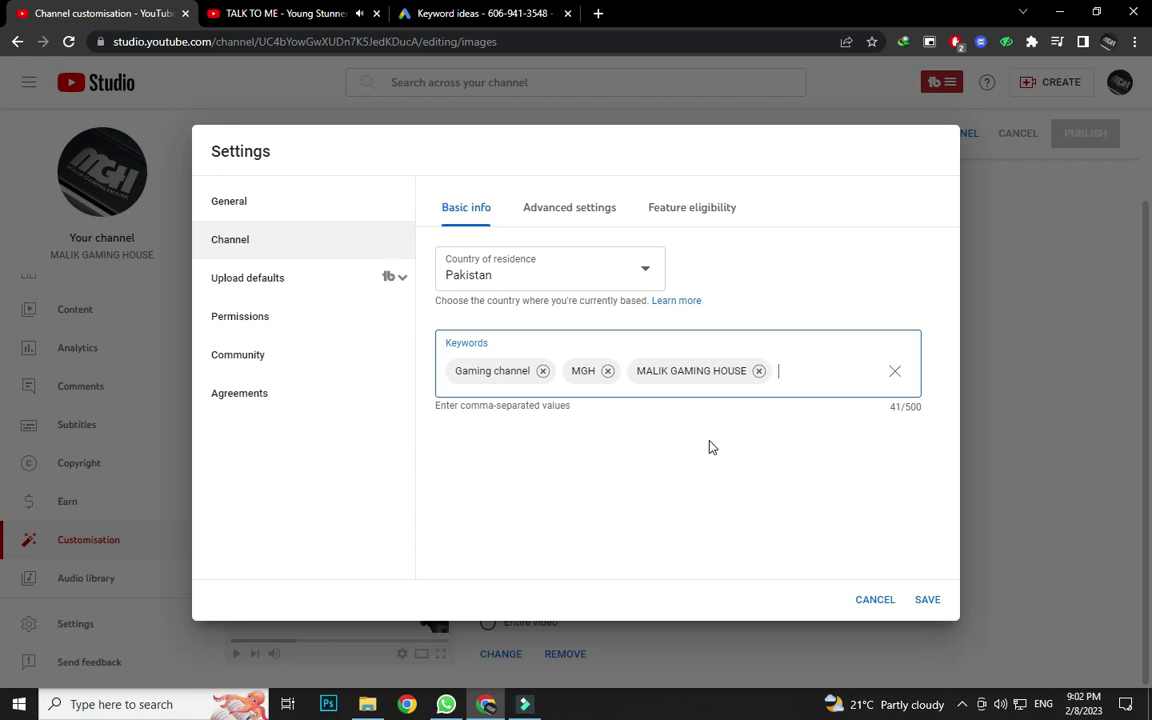
pyautogui.write('prof')
pyautogui.write('essional ')
pyautogui.write('gaming')
pyautogui.press('Return')
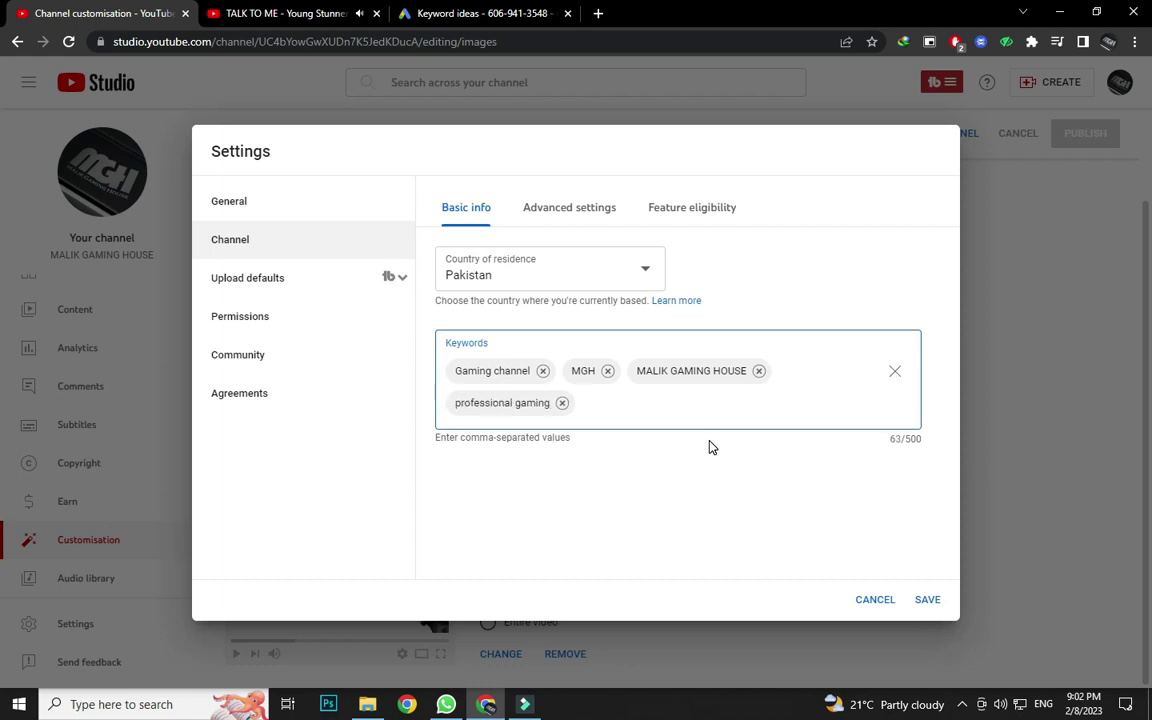
# Add the channel keywords "gaming tutorial" and "solution of gaming related problems", and save the settings.
pyautogui.write('gaming tuo')
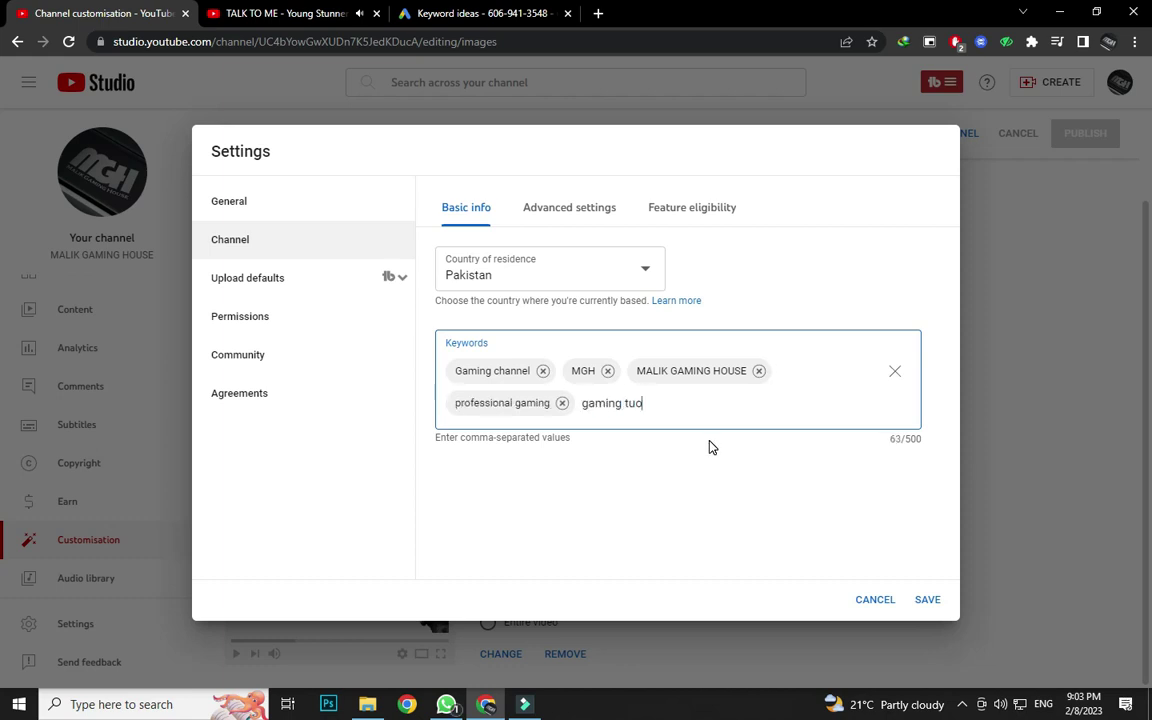
pyautogui.press('BackSpace')
pyautogui.write('torial')
pyautogui.press('Return')
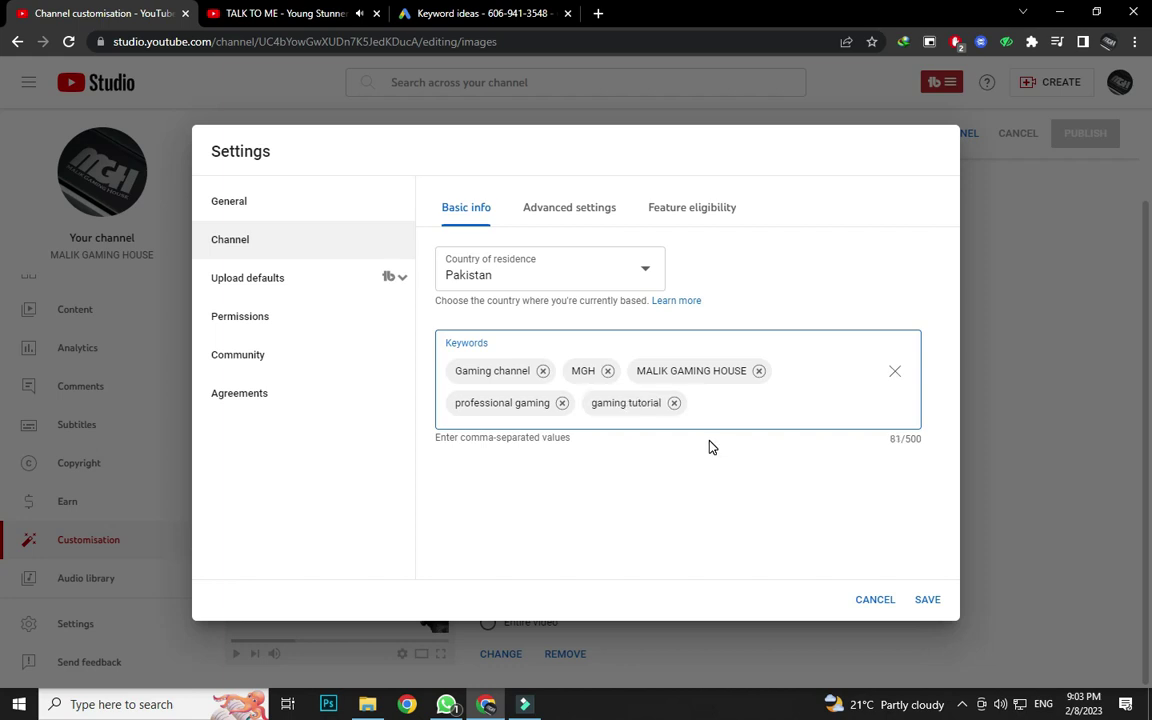
pyautogui.write('solution of gaming')
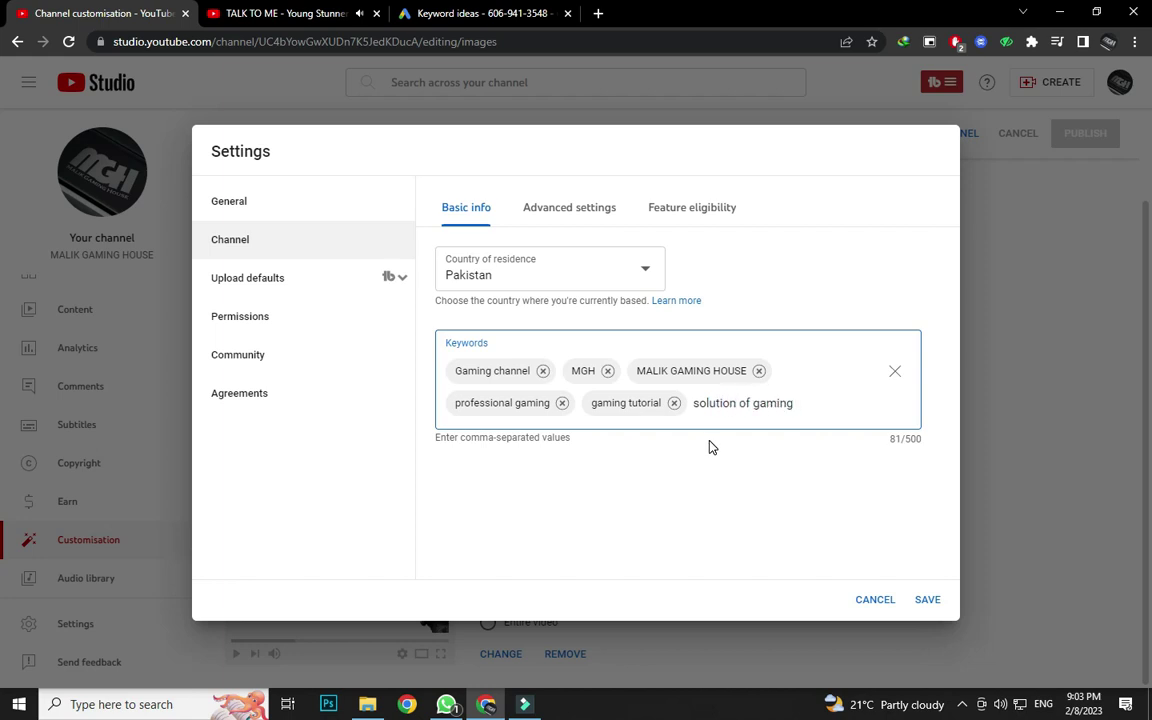
pyautogui.press('BackSpace')
pyautogui.press('BackSpace')
pyautogui.press('BackSpace')
pyautogui.press('BackSpace')
pyautogui.write('ing related problems')
pyautogui.press('Return')
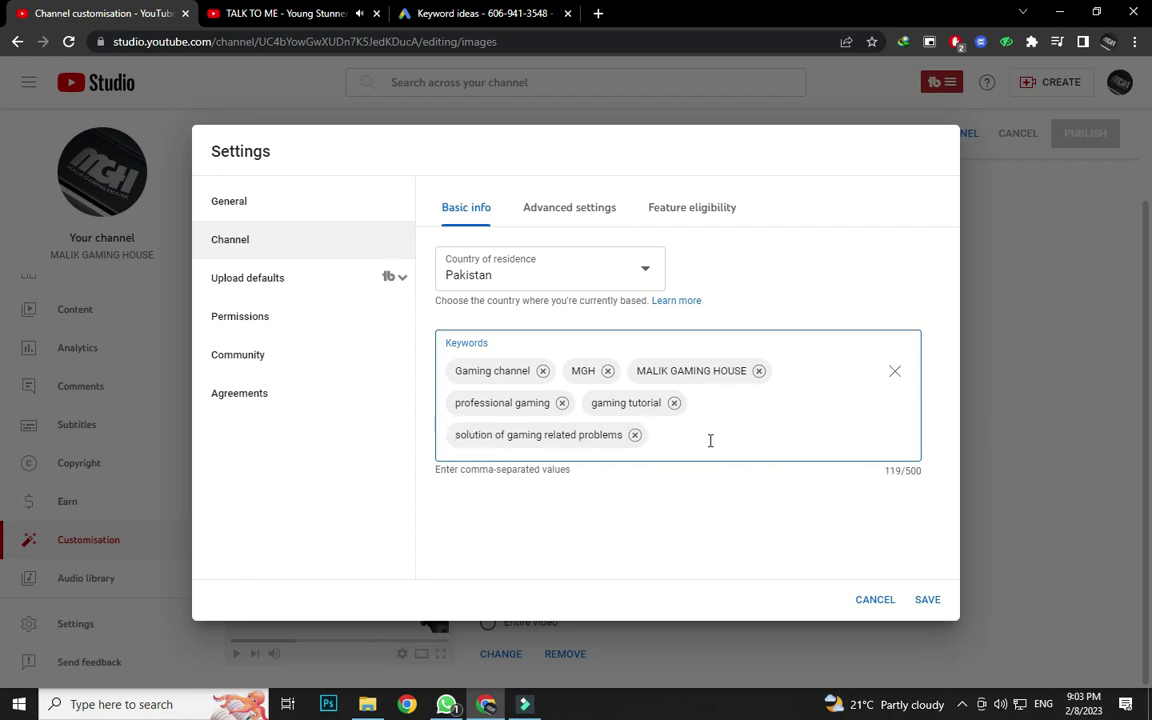
pyautogui.click(922, 597)
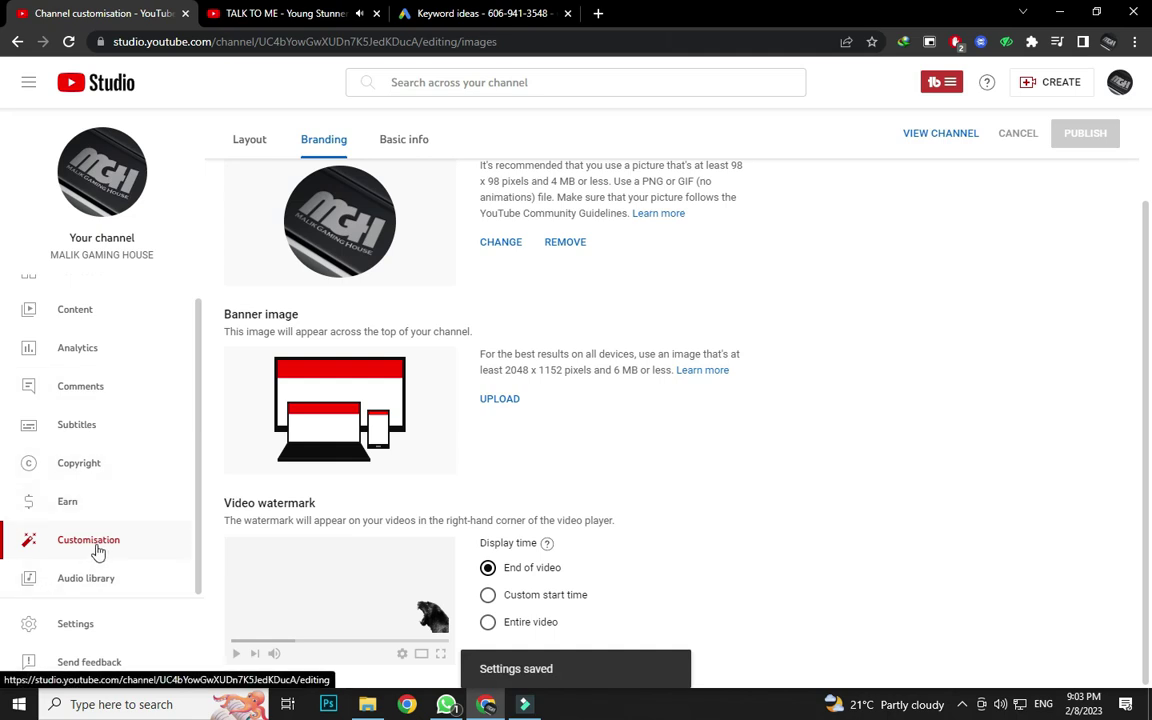
# Reopen the studio settings and look through the default title, description, visibility and tags for uploads.
pyautogui.click(93, 625)
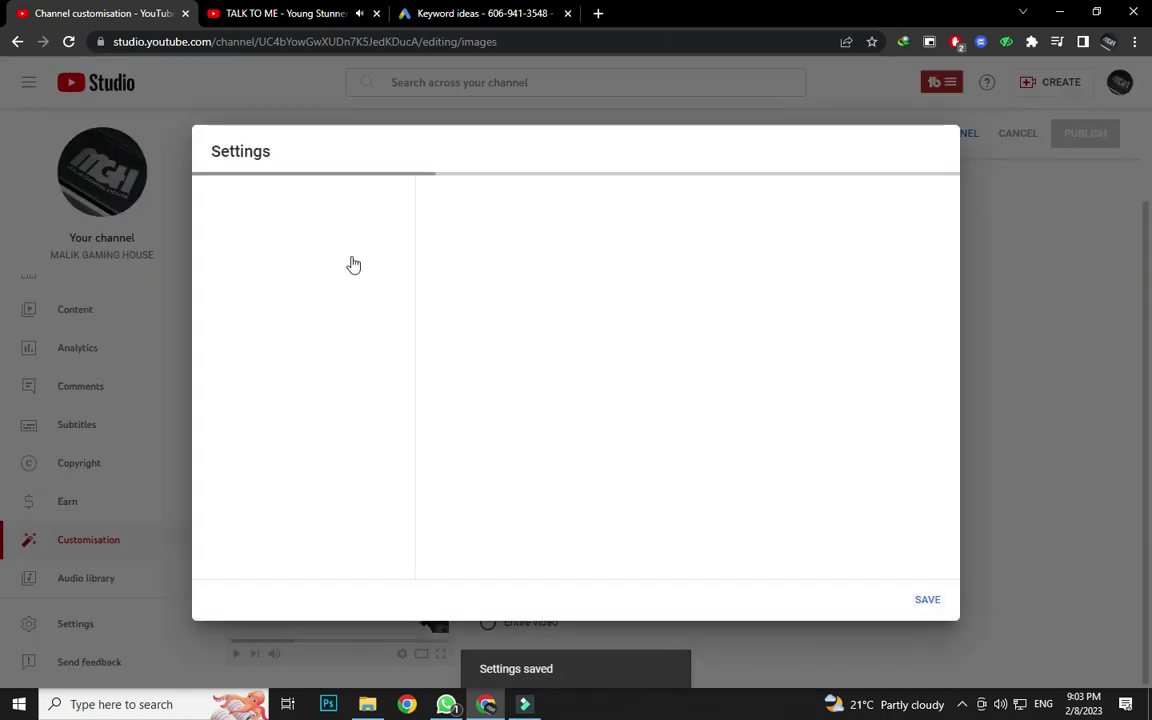
pyautogui.click(272, 285)
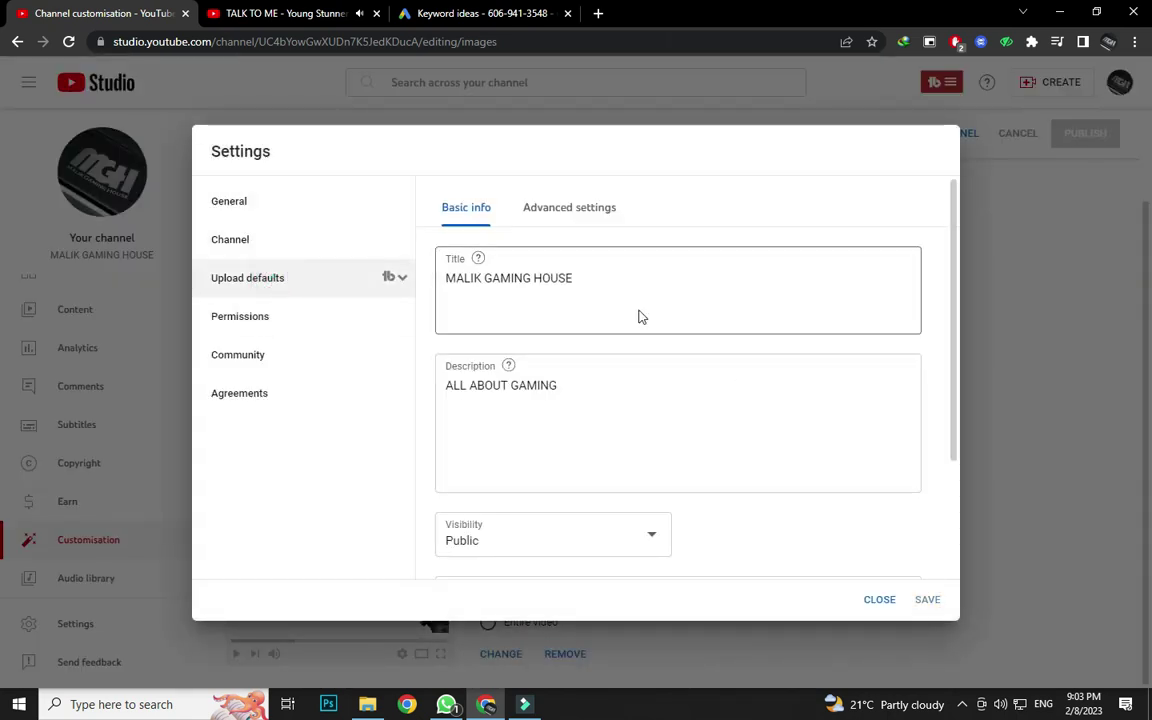
pyautogui.scroll(-3, 550, 420)
pyautogui.scroll(3, 570, 330)
pyautogui.click(586, 290)
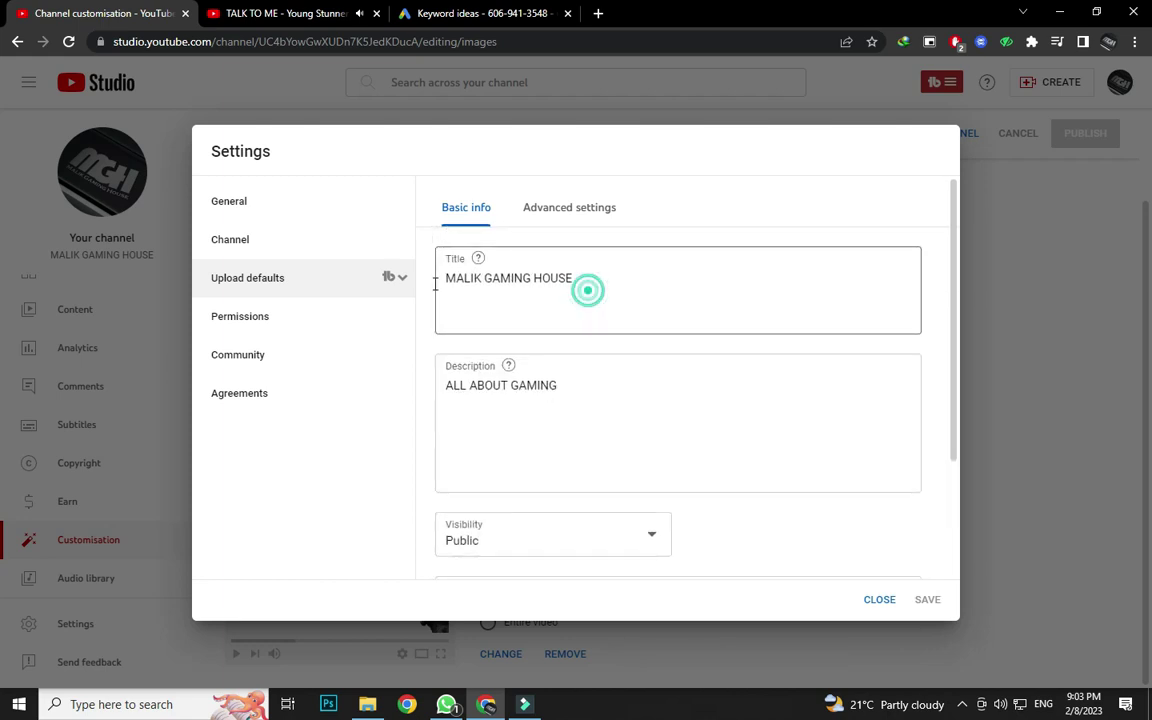
pyautogui.scroll(-2, 566, 445)
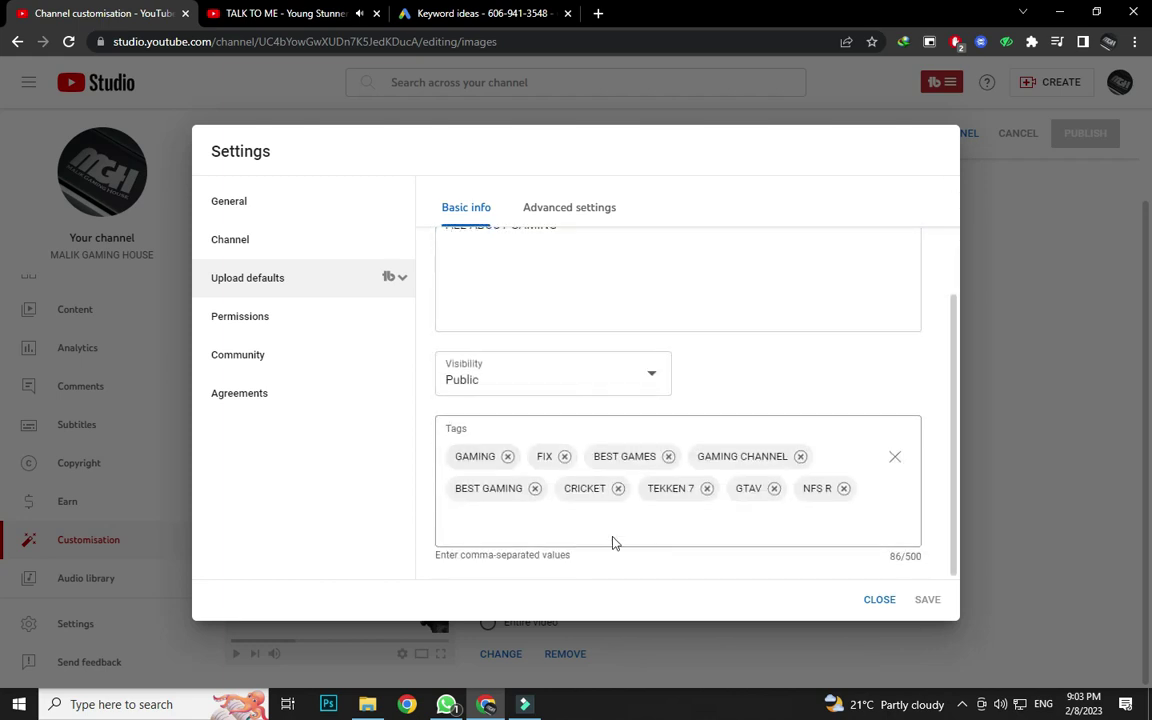
# Examine the advanced upload defaults, including the licence, category, language and comment options.
pyautogui.click(558, 205)
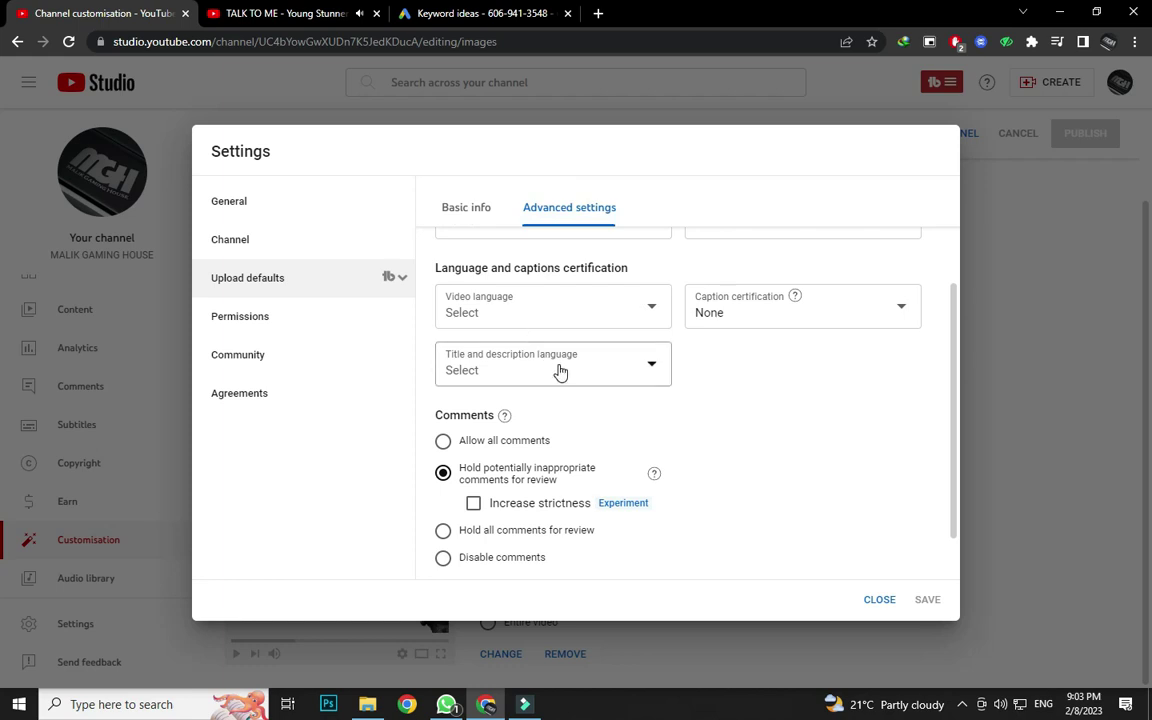
pyautogui.scroll(2, 558, 370)
pyautogui.scroll(-2, 558, 373)
pyautogui.scroll(2, 558, 370)
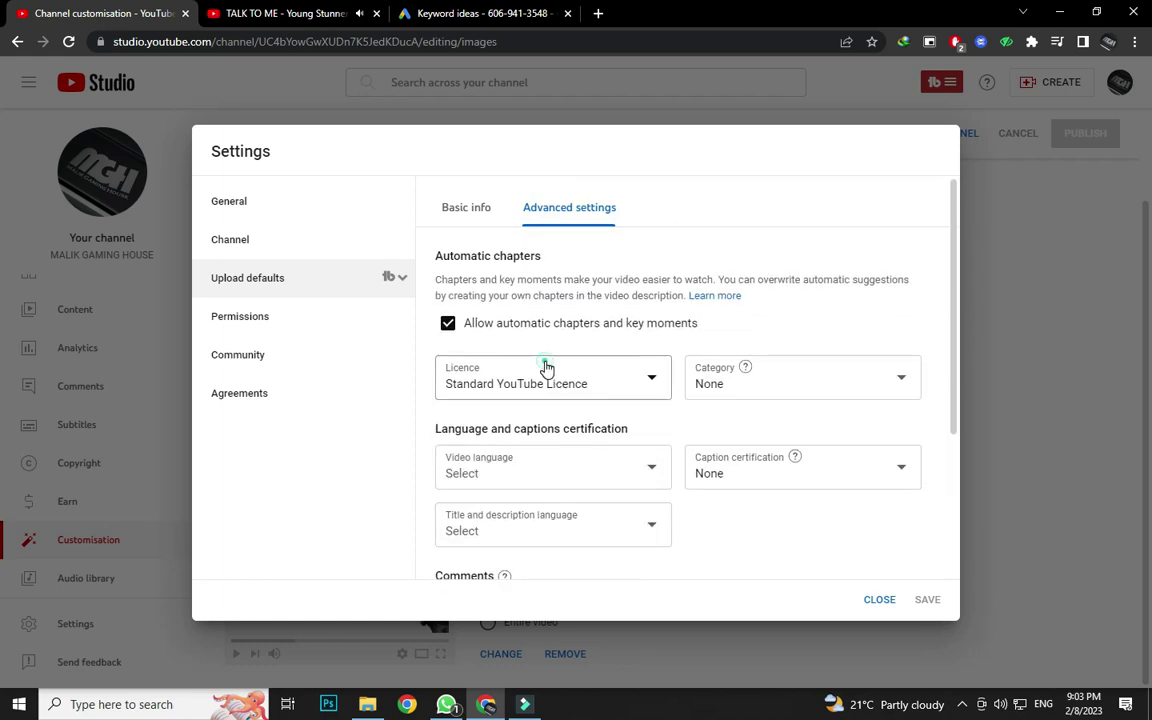
pyautogui.click(545, 370)
pyautogui.click(640, 335)
pyautogui.click(591, 390)
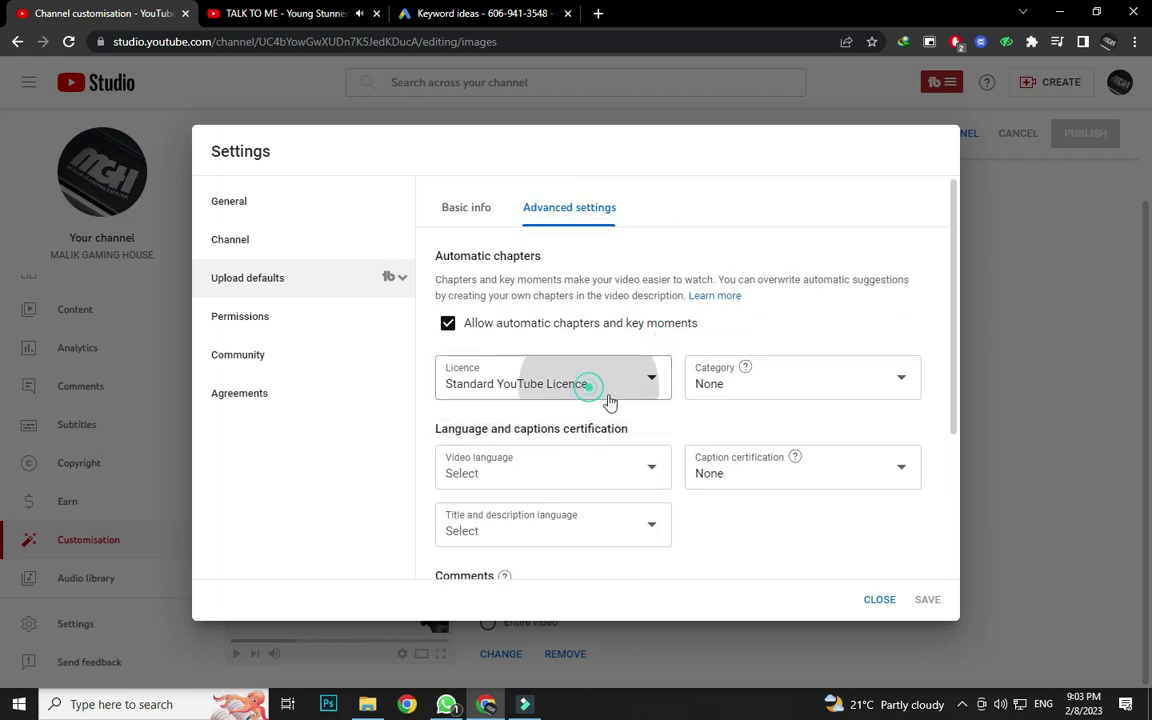
pyautogui.click(724, 350)
# Review the channel's permissions and who has access to it.
pyautogui.click(279, 325)
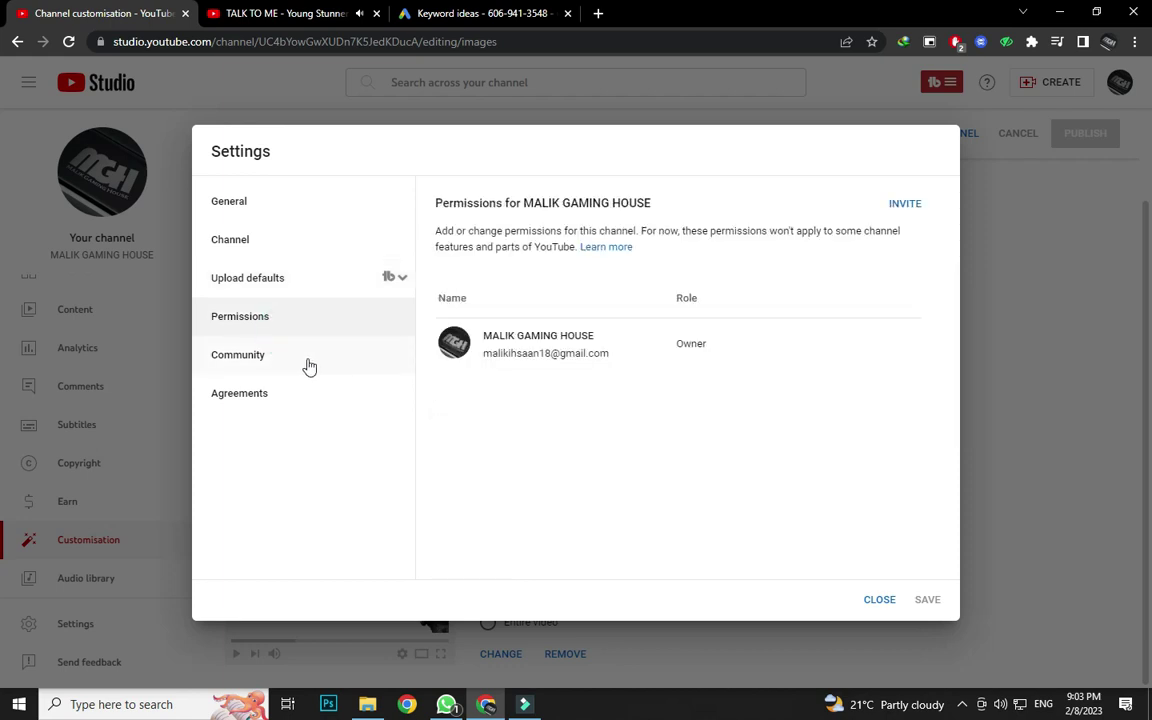
pyautogui.click(304, 363)
pyautogui.click(298, 317)
pyautogui.moveTo(725, 343); pyautogui.dragTo(465, 375)
pyautogui.click(779, 342)
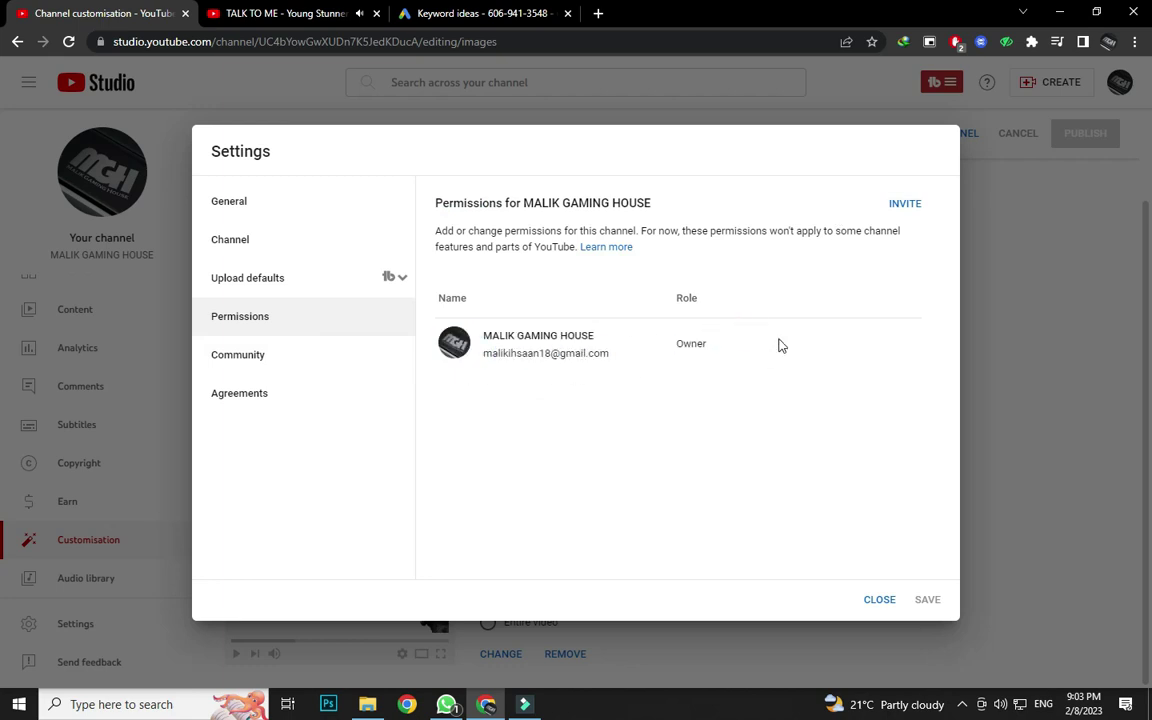
# Look through the access roles available when inviting a user to the channel, and dismiss the invitation without sending it.
pyautogui.click(900, 205)
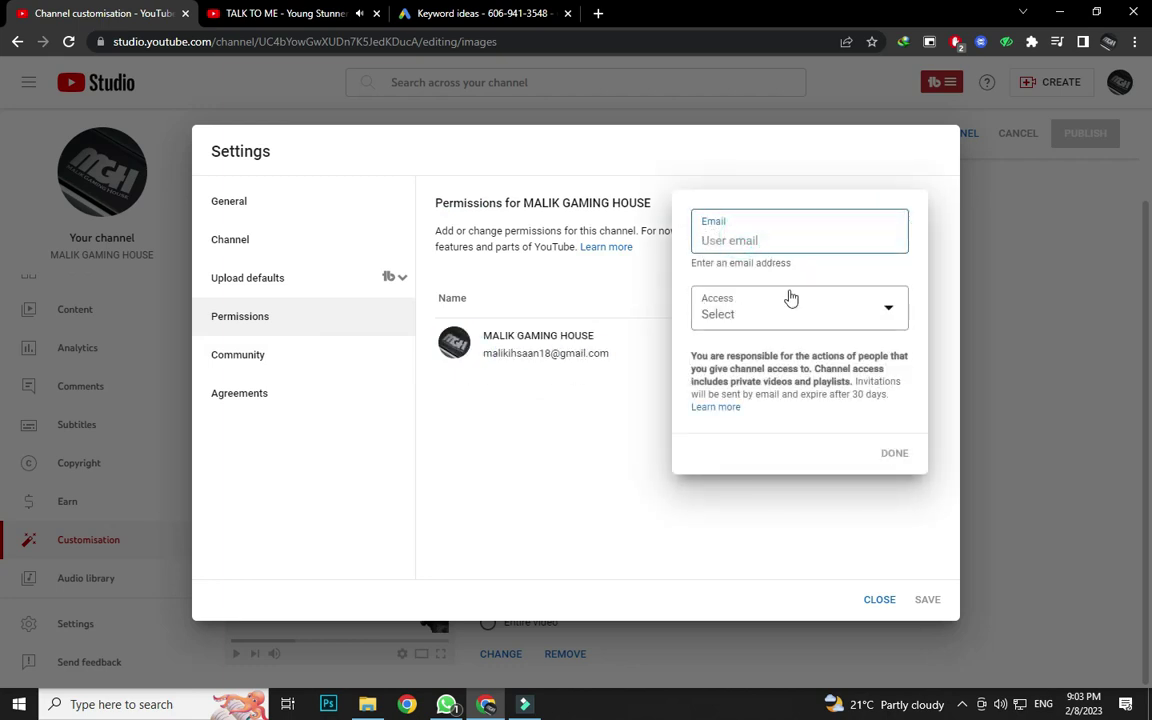
pyautogui.click(858, 317)
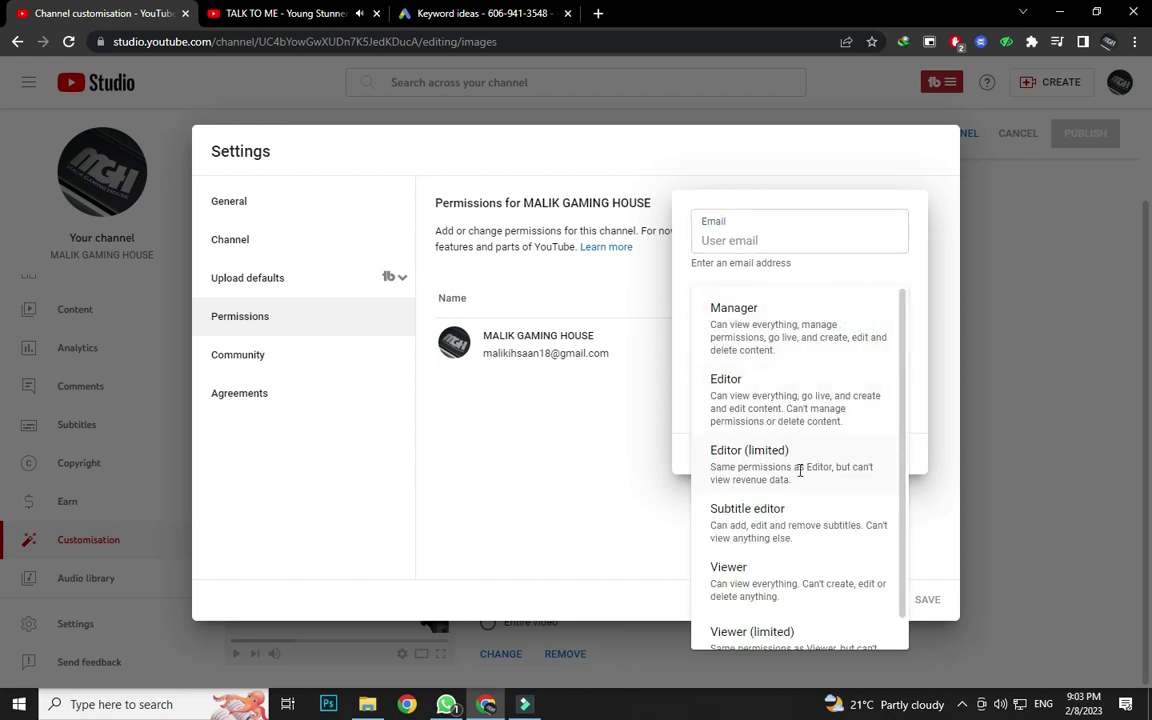
pyautogui.scroll(-1, 755, 562)
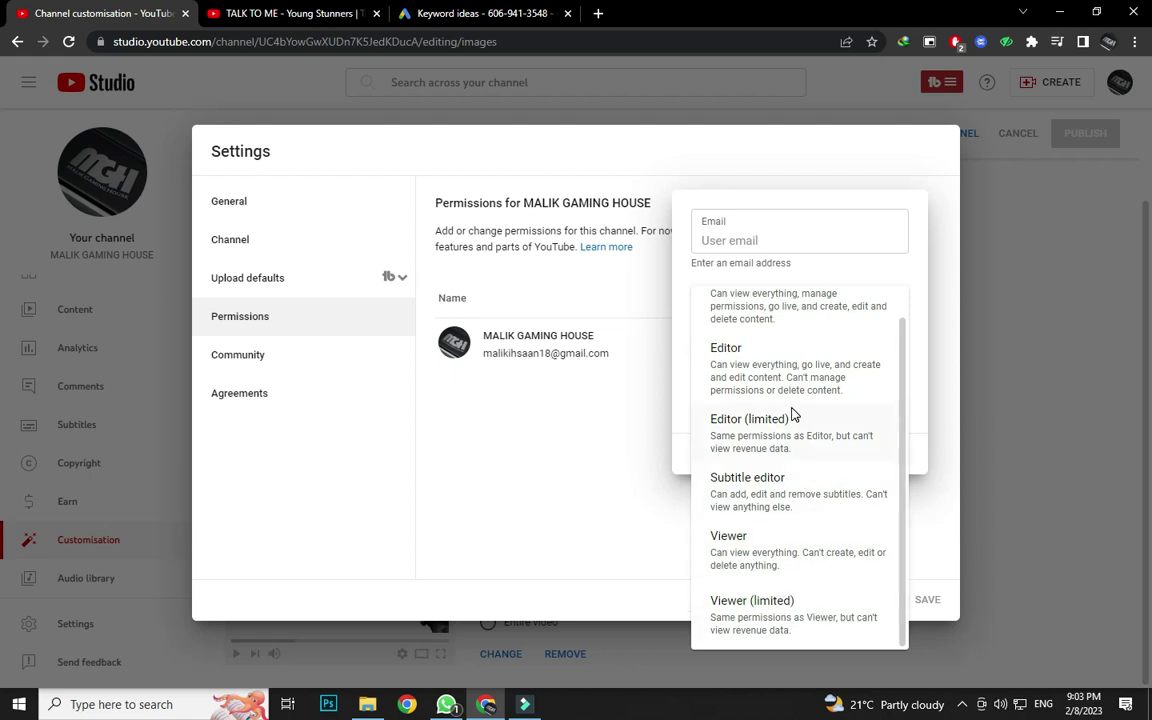
pyautogui.click(838, 229)
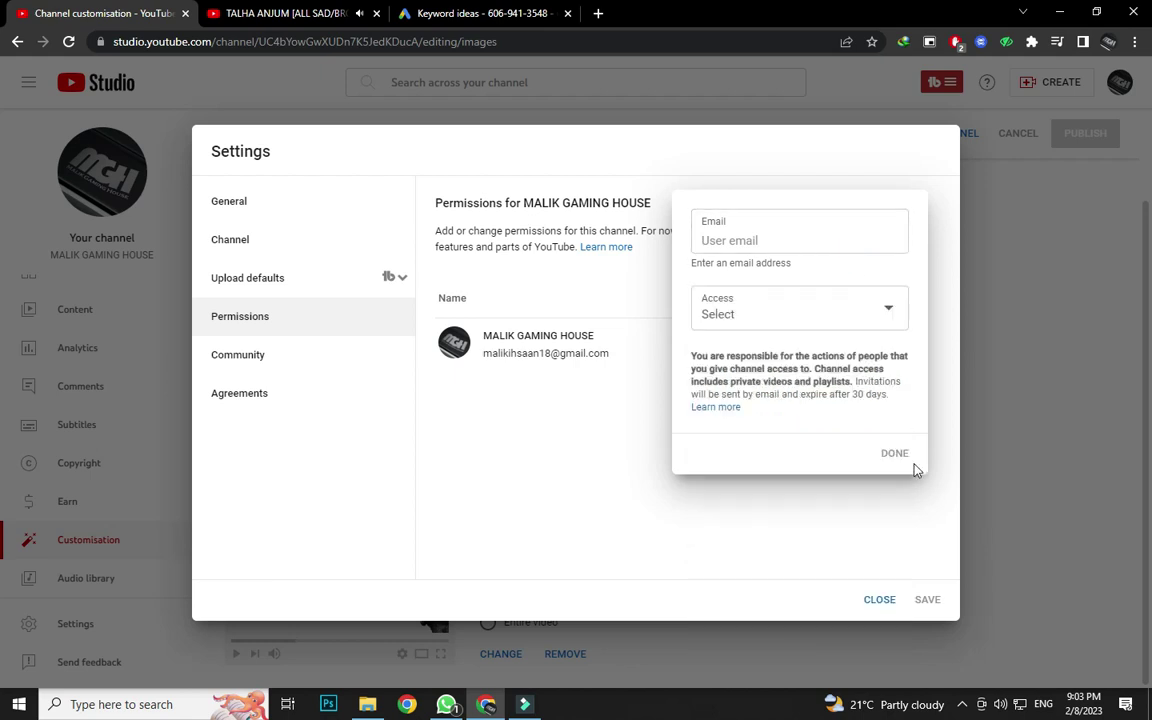
pyautogui.click(787, 505)
# Look at the community settings' automated filters and close the settings.
pyautogui.click(311, 352)
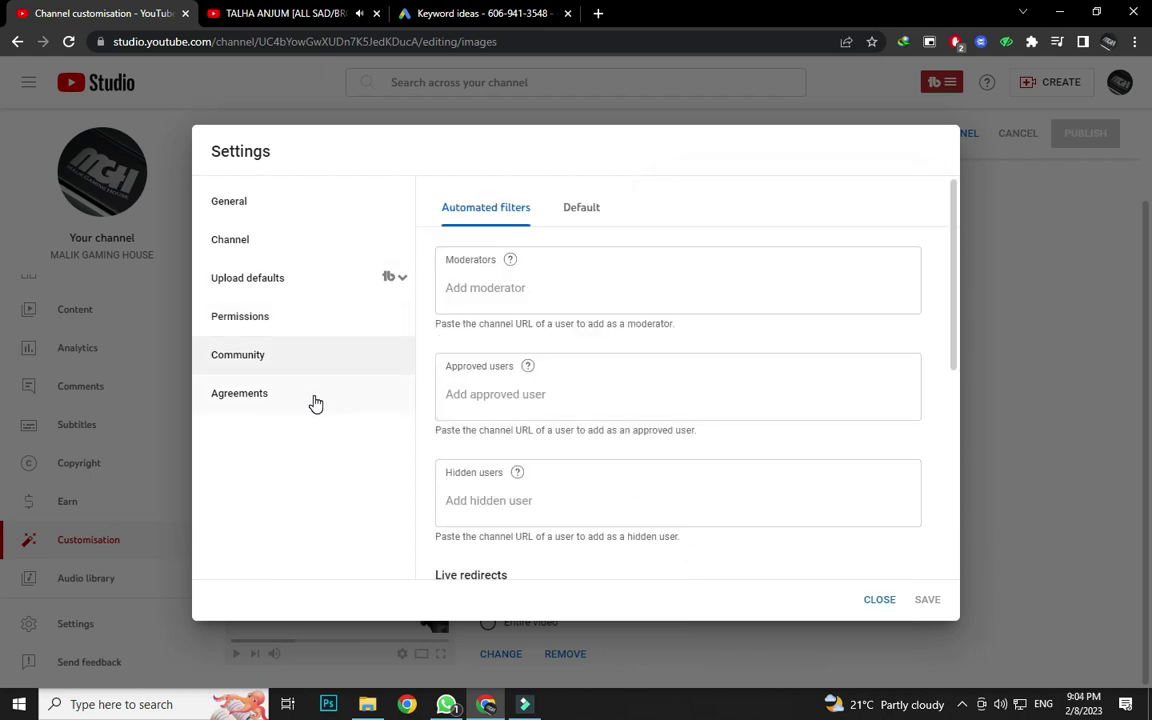
pyautogui.click(879, 599)
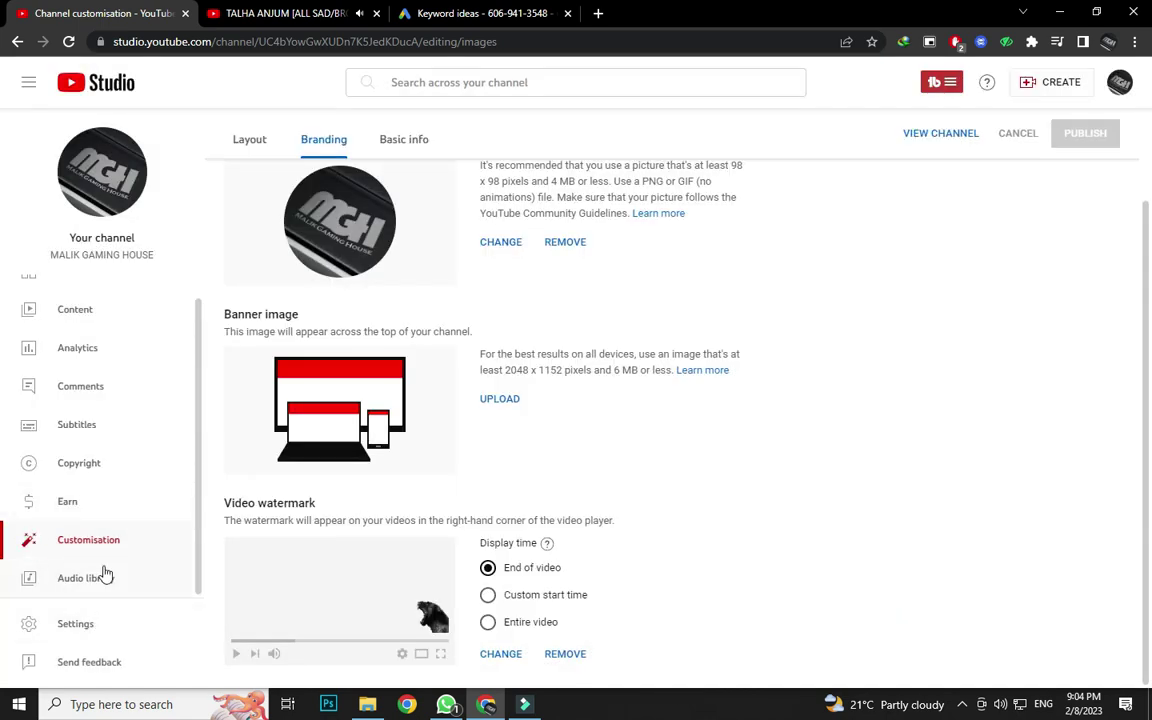
pyautogui.scroll(1, 100, 515)
pyautogui.scroll(1, 700, 380)
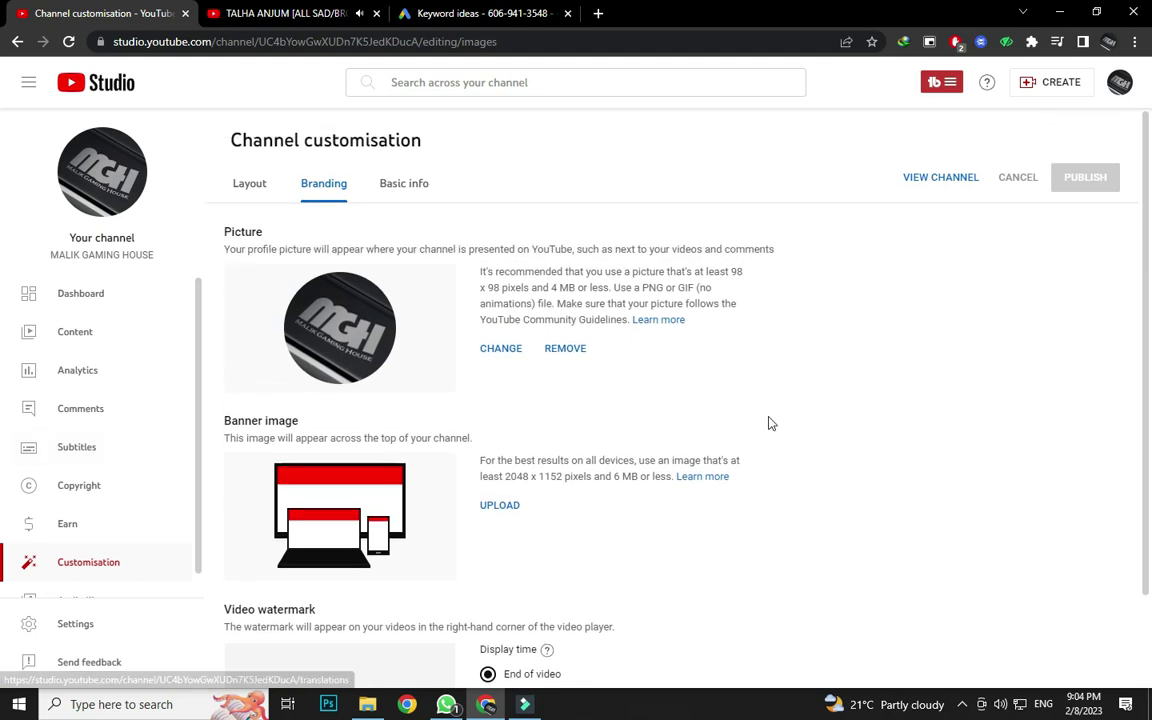
# Reload the studio page and look over the channel dashboard.
pyautogui.click(68, 43)
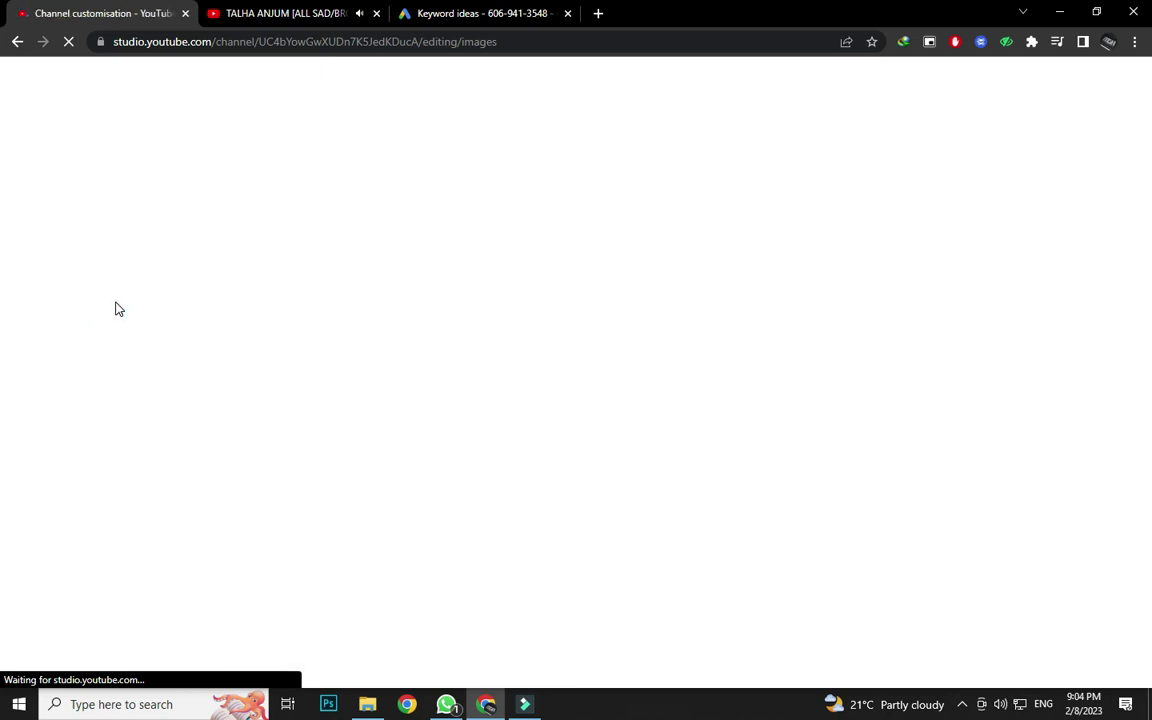
pyautogui.click(115, 307)
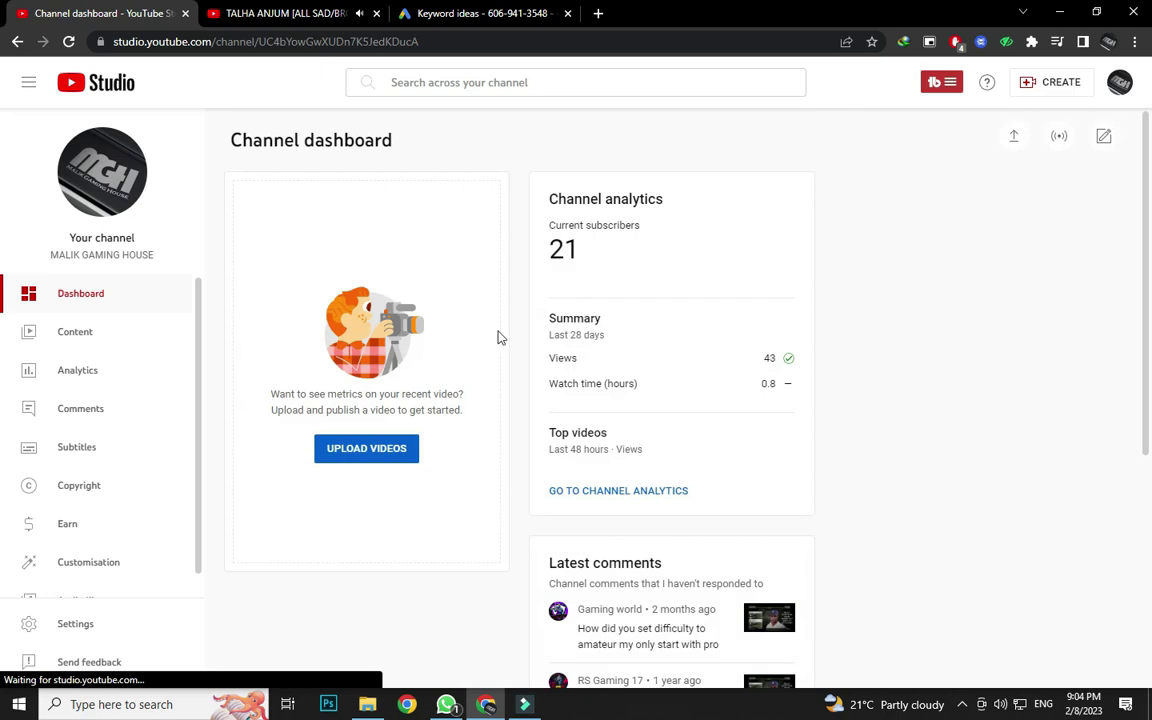
pyautogui.scroll(-4, 560, 330)
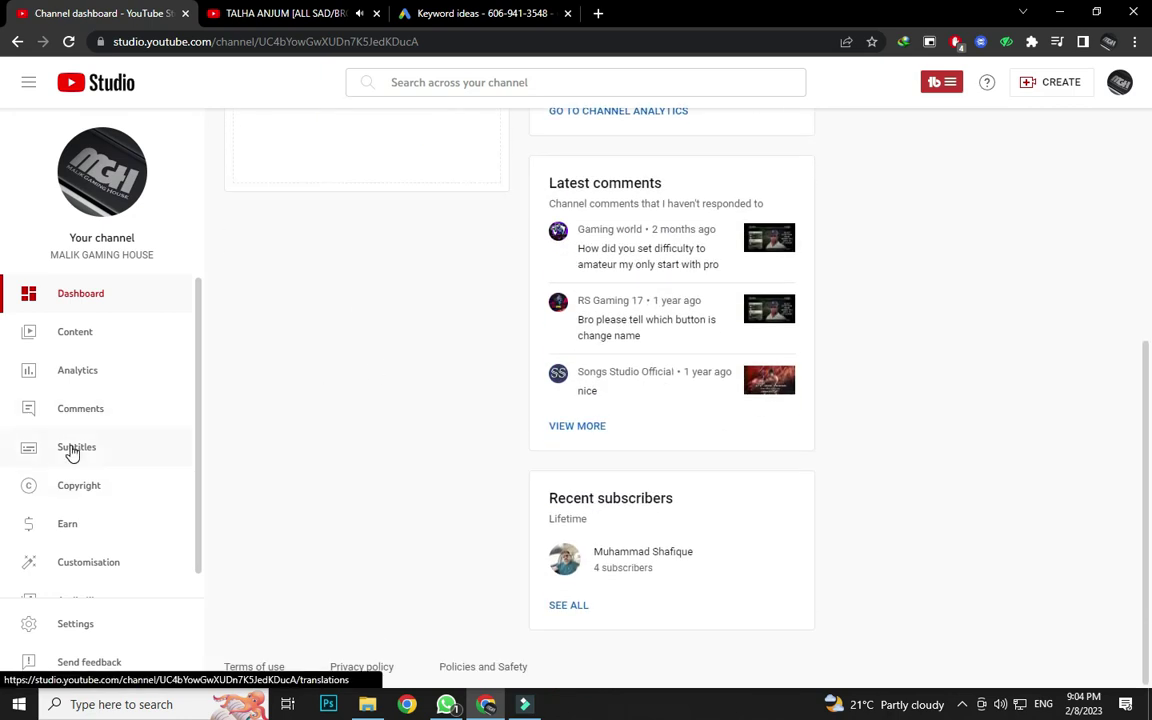
# Open the channel monetisation page and read through the partner programme's benefits and joining requirements.
pyautogui.scroll(-1, 95, 480)
pyautogui.click(100, 502)
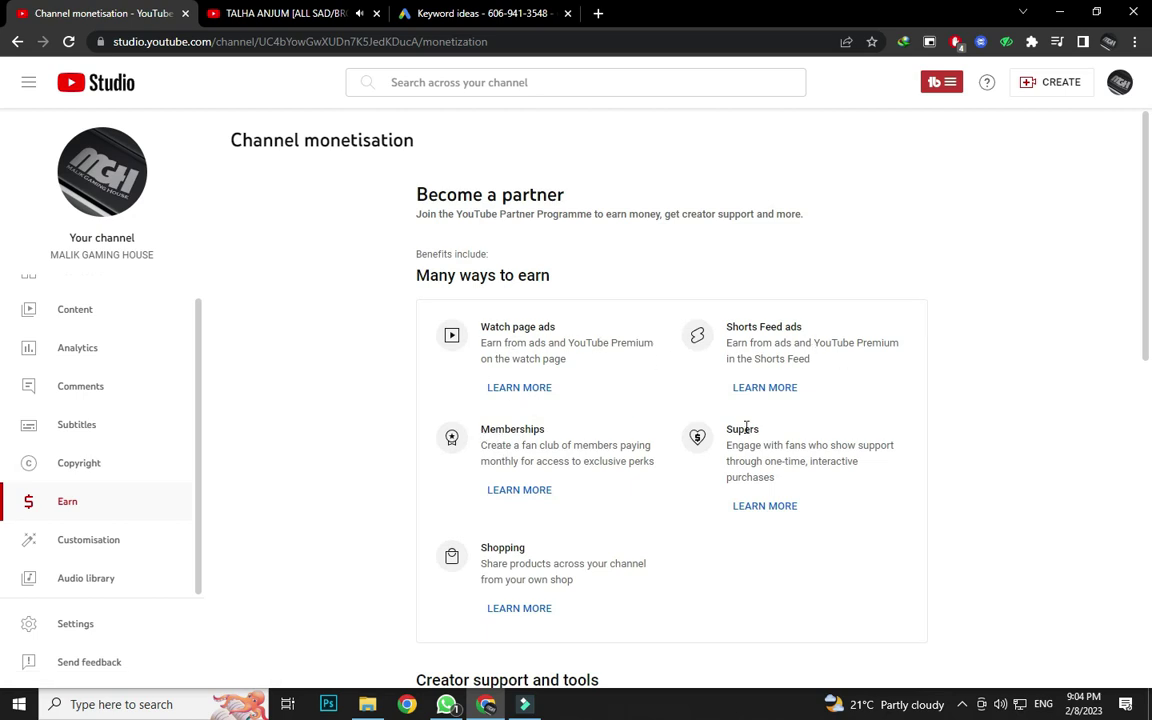
pyautogui.scroll(-1, 660, 481)
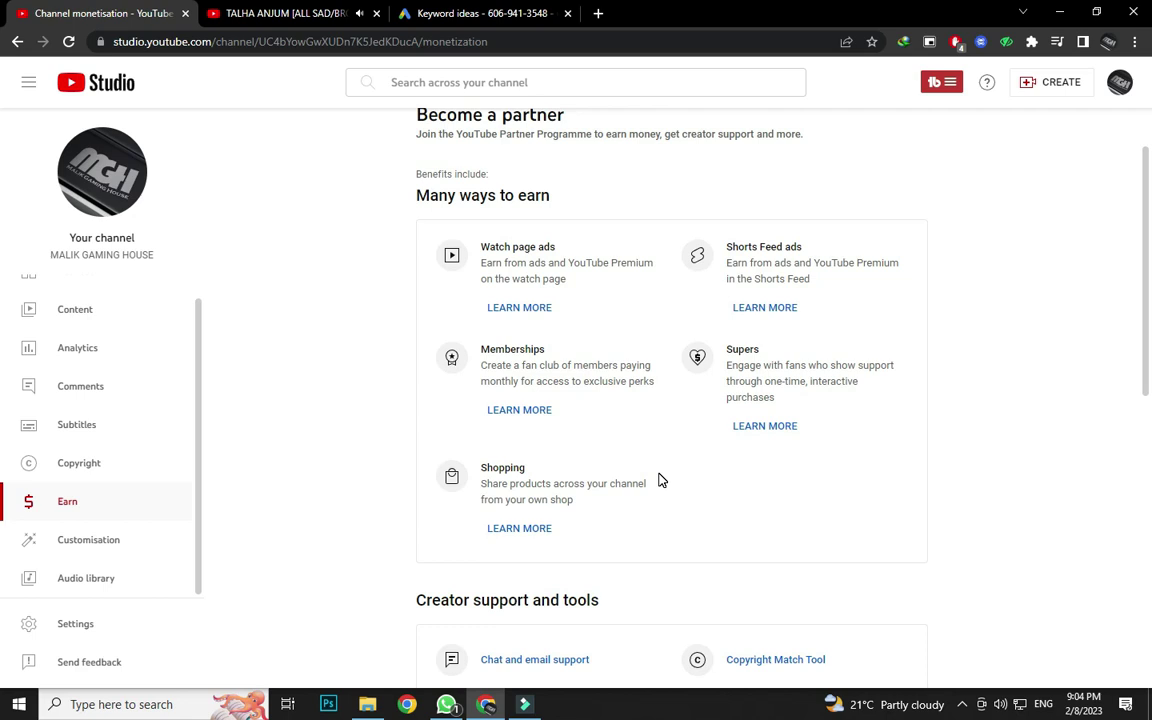
pyautogui.scroll(-3, 660, 481)
pyautogui.scroll(-2, 656, 479)
pyautogui.scroll(-2, 661, 478)
pyautogui.scroll(-1, 665, 470)
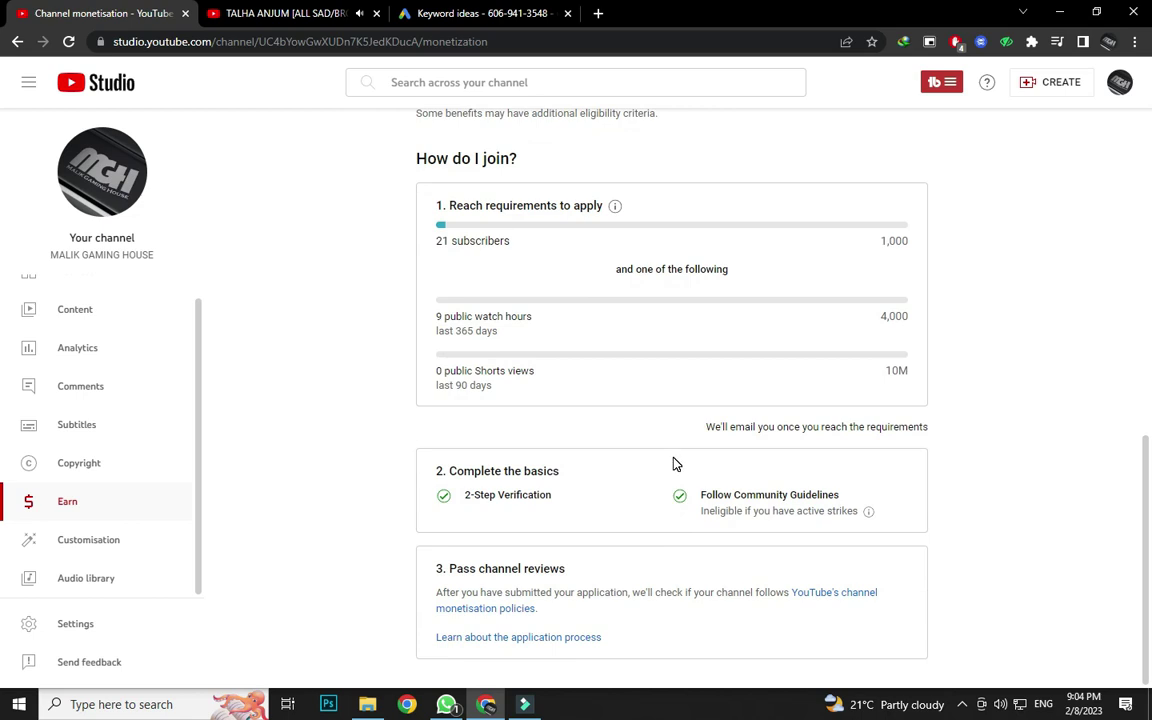
pyautogui.scroll(7, 675, 463)
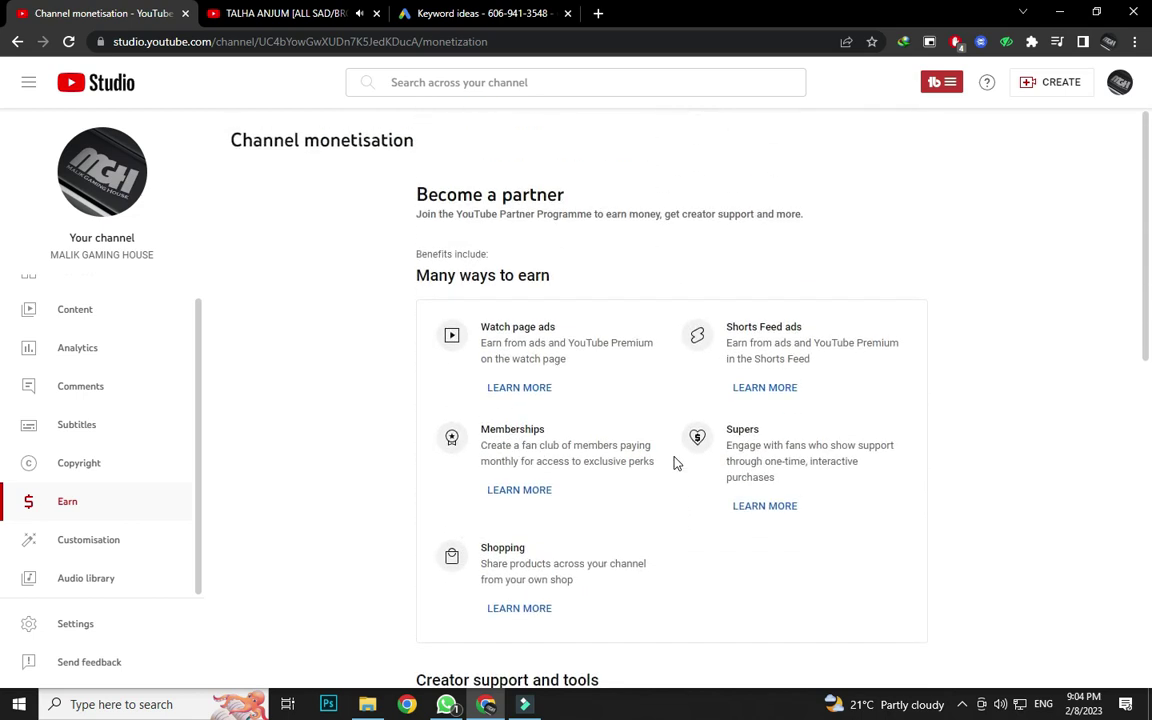
pyautogui.moveTo(394, 216); pyautogui.dragTo(367, 224)
# View the details about earning from Watch page ads and close them.
pyautogui.scroll(-1, 502, 462)
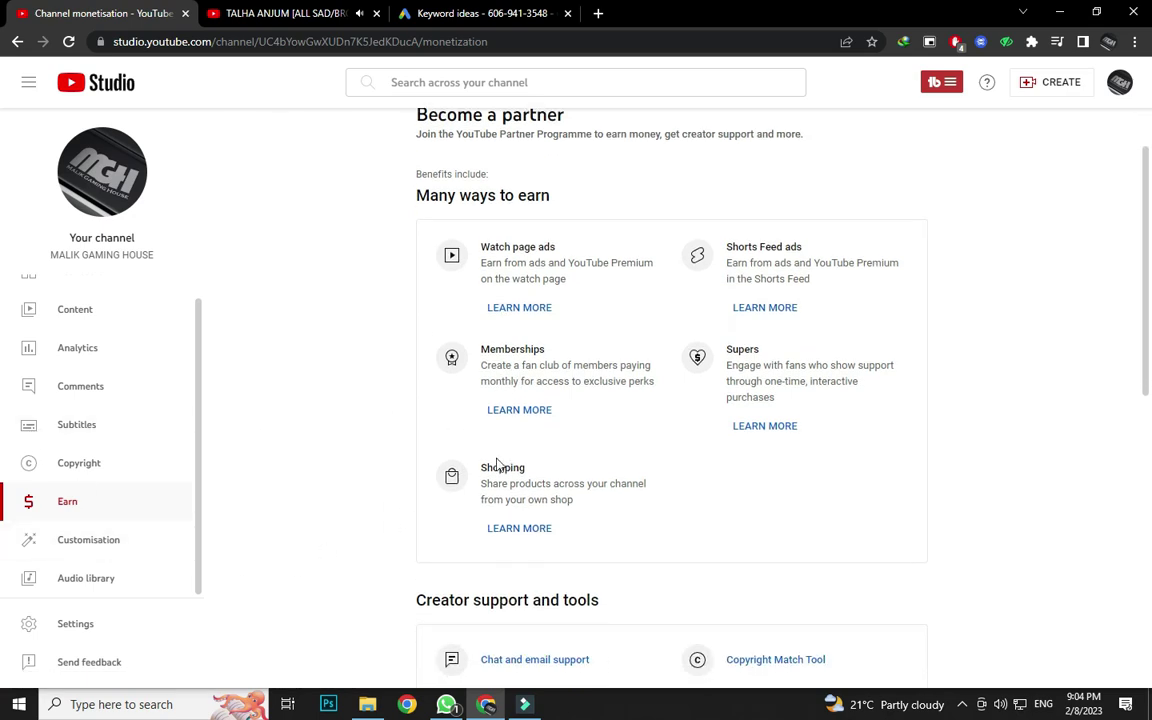
pyautogui.click(511, 316)
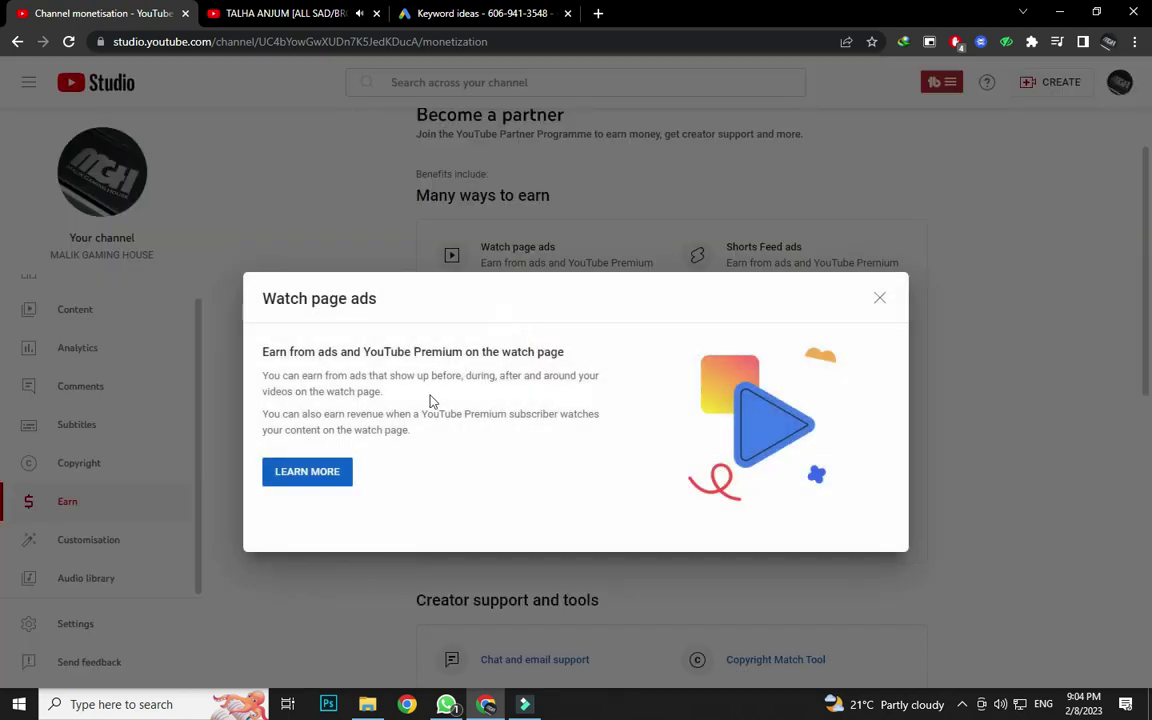
pyautogui.click(872, 306)
# Examine the subscriber, public watch hours and Shorts views requirements for joining the partner programme, and the remaining application stages.
pyautogui.scroll(-8, 571, 427)
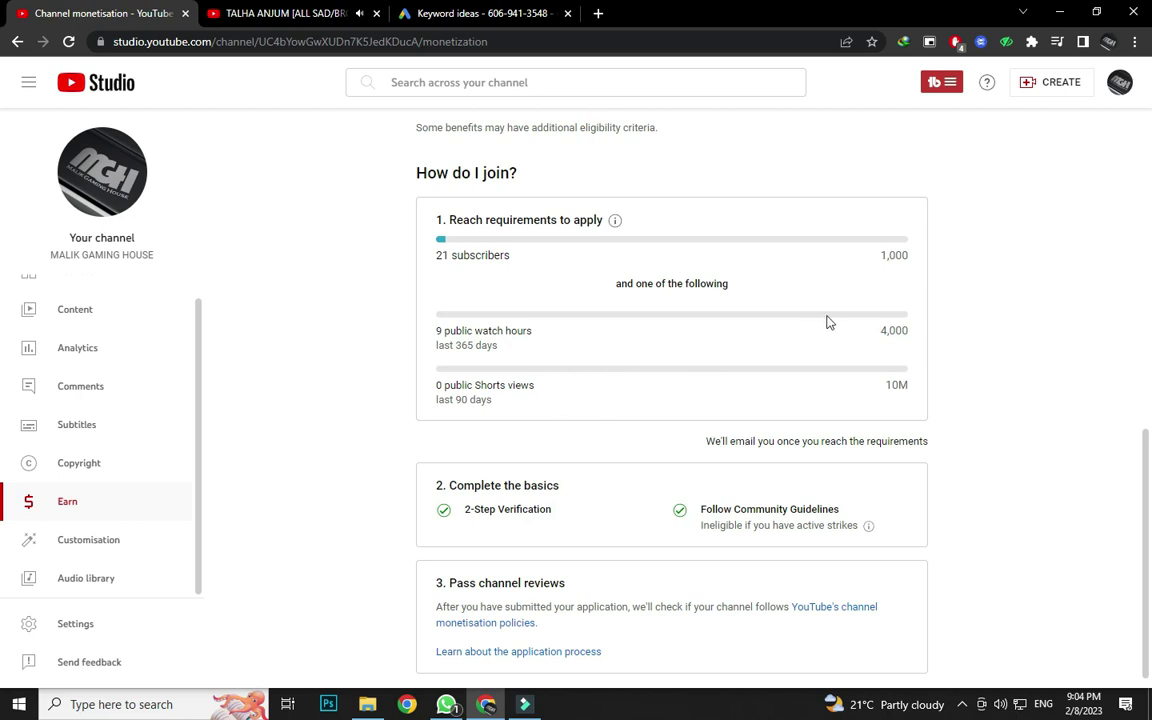
pyautogui.tripleClick(916, 257)
pyautogui.click(884, 256)
pyautogui.tripleClick(882, 257)
pyautogui.click(864, 342)
pyautogui.doubleClick(898, 332)
pyautogui.doubleClick(898, 333)
pyautogui.click(910, 389)
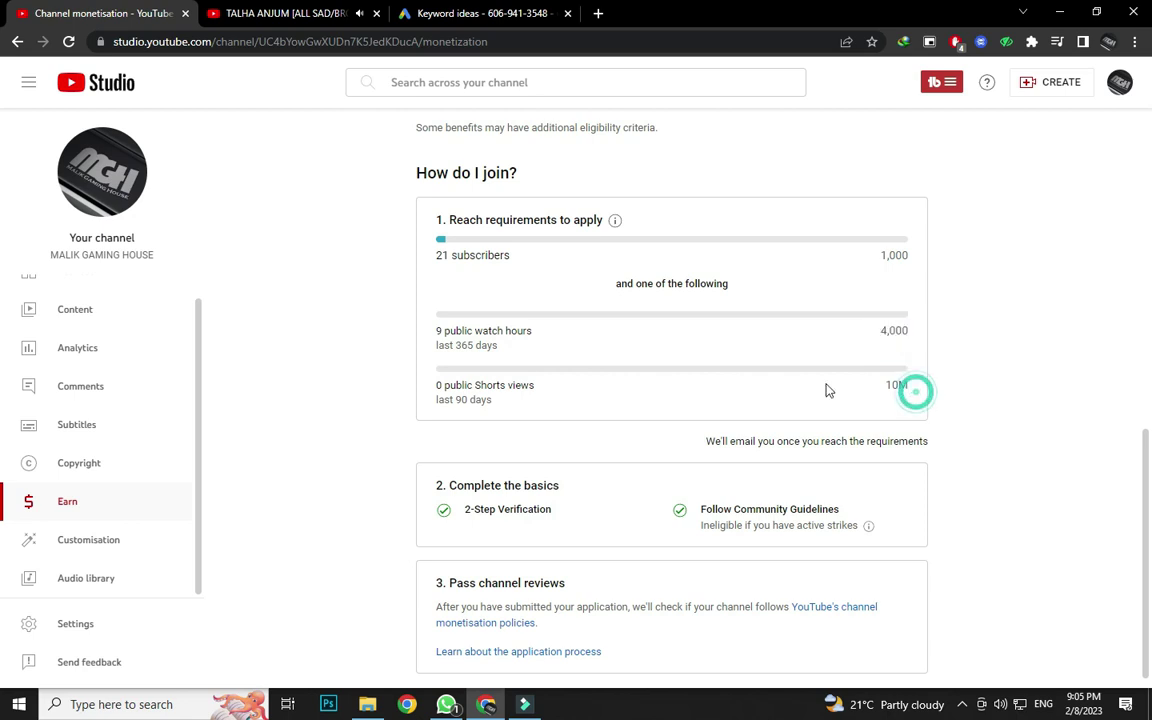
pyautogui.doubleClick(896, 384)
pyautogui.click(897, 405)
pyautogui.scroll(-1, 515, 484)
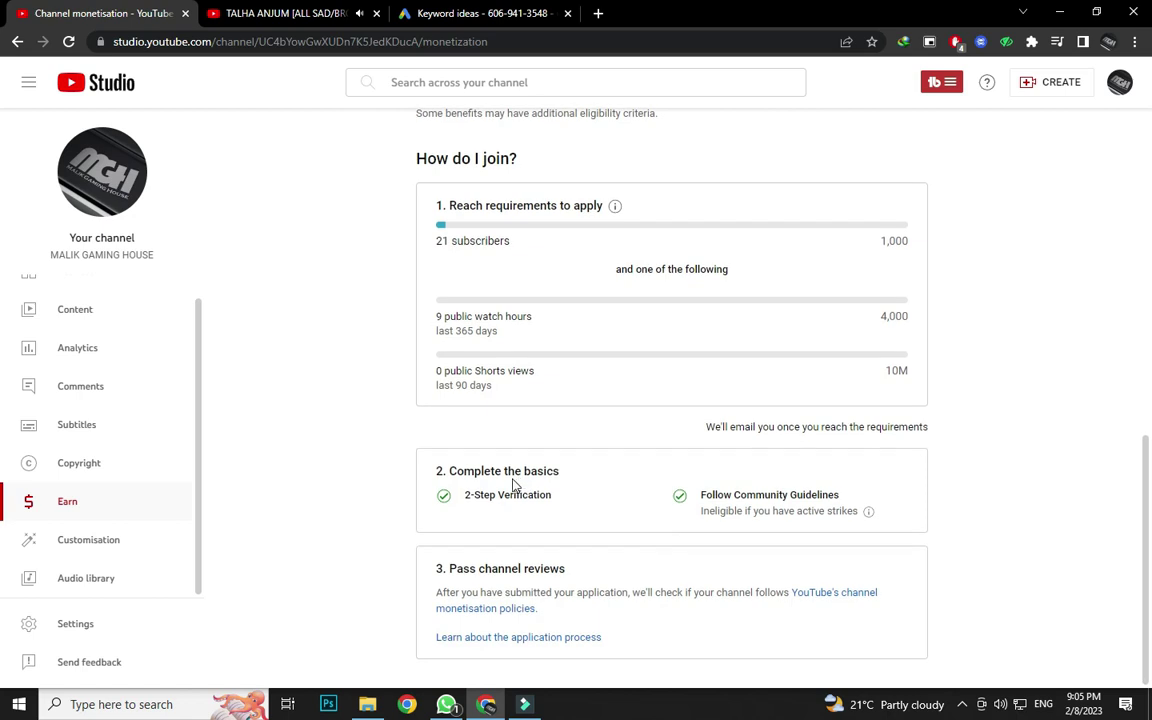